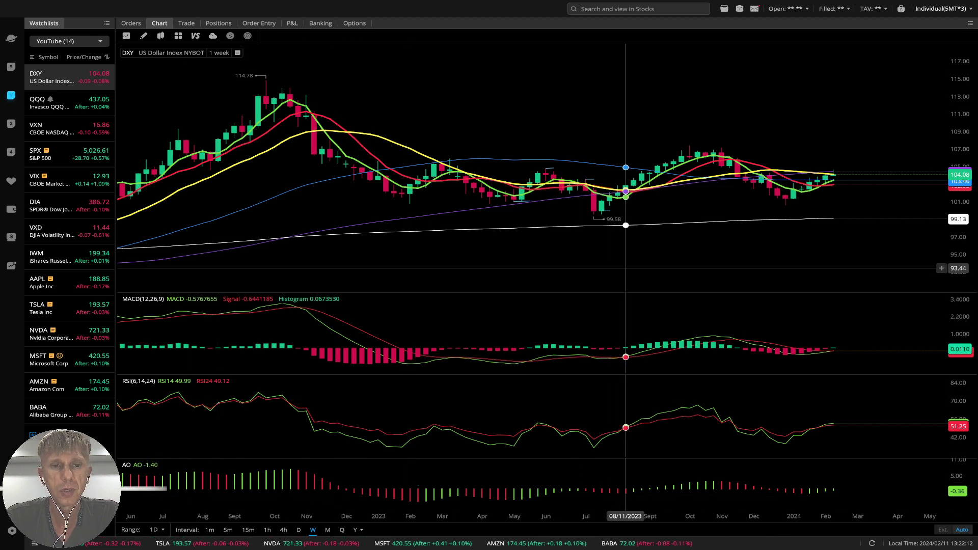
# Review the US Dollar Index chart on the weekly, daily, monthly and quarterly intervals.
pyautogui.moveTo(633, 268); pyautogui.dragTo(624, 267)
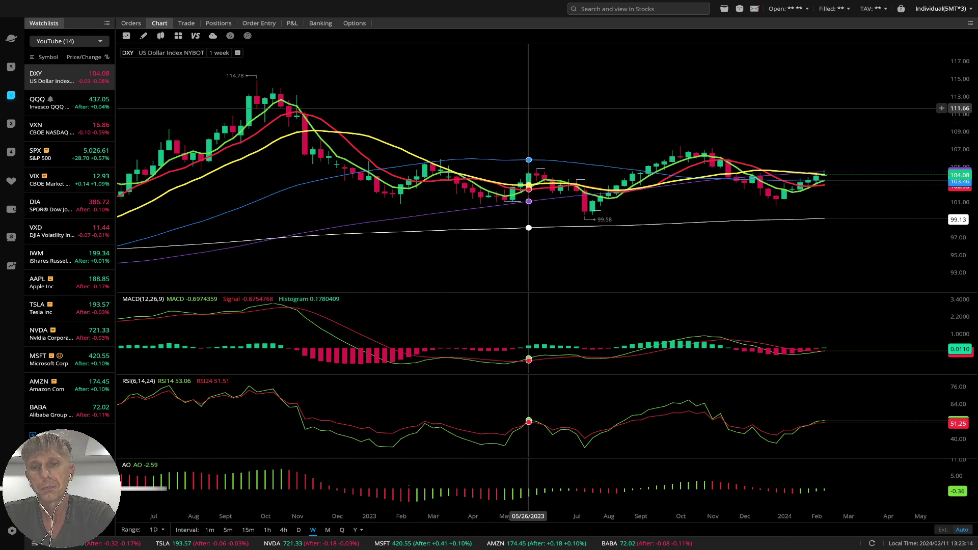
pyautogui.moveTo(529, 107); pyautogui.dragTo(451, 108)
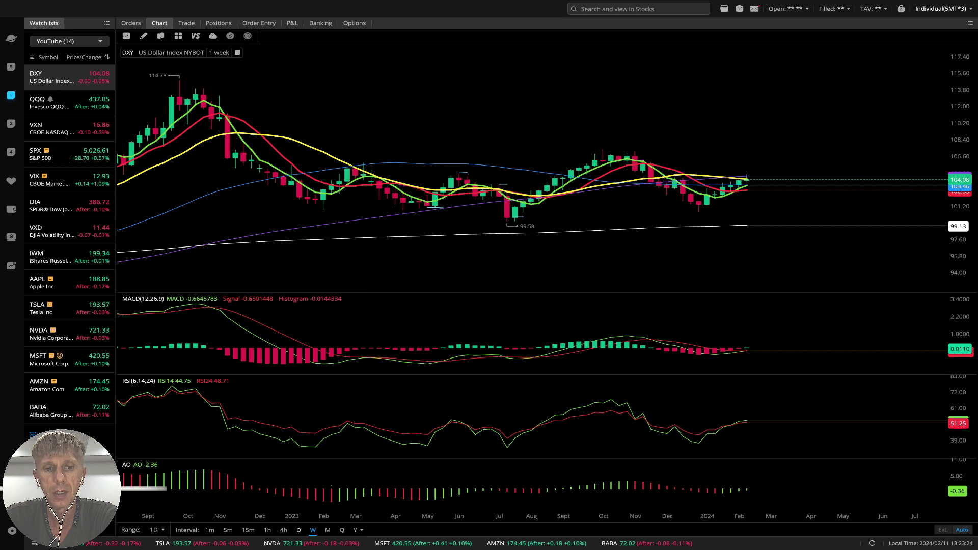
pyautogui.click(298, 530)
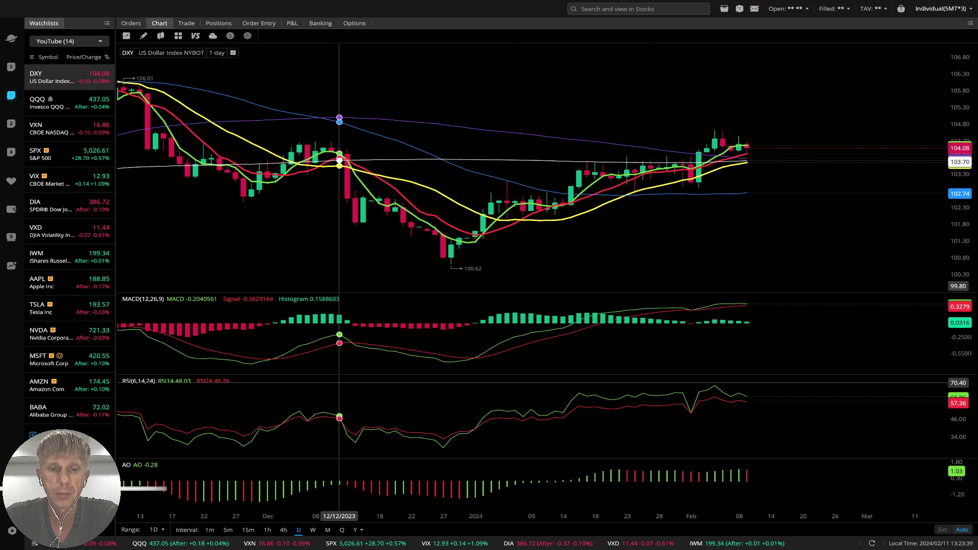
pyautogui.click(312, 530)
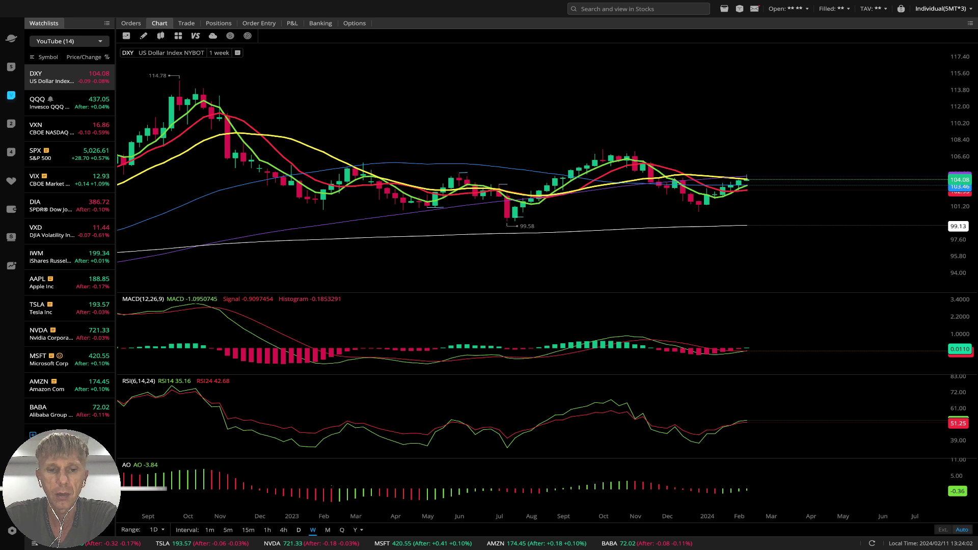
pyautogui.click(328, 530)
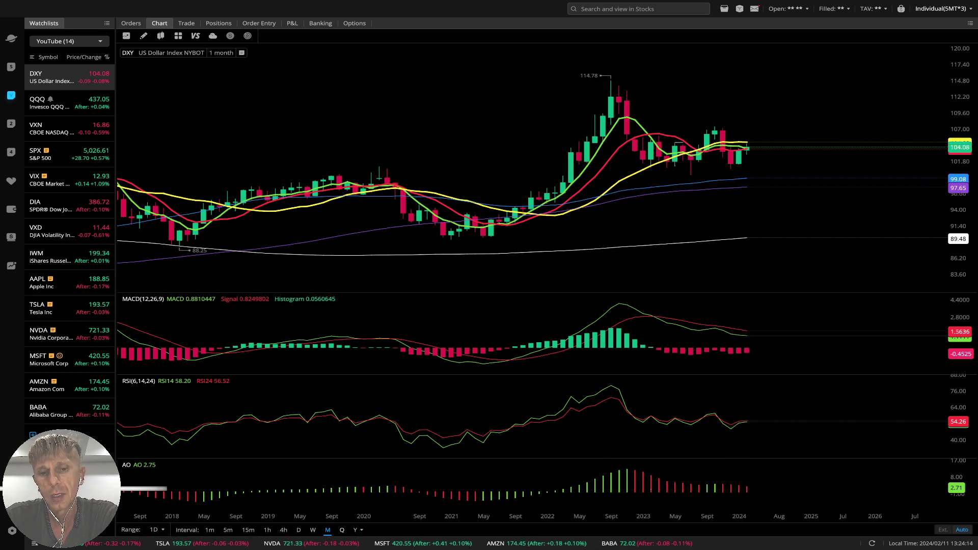
pyautogui.click(342, 530)
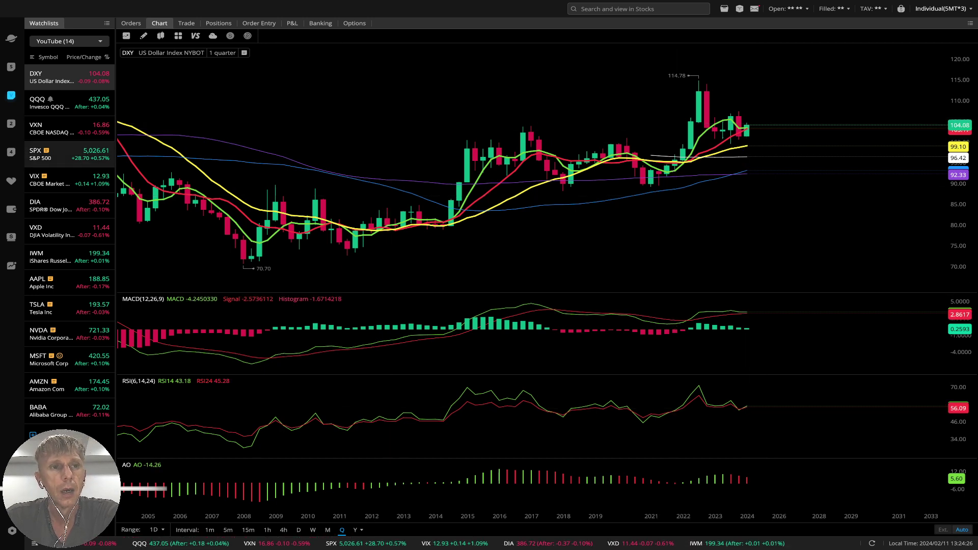
# Open the QQQ chart and review it on the daily and weekly intervals.
pyautogui.click(51, 103)
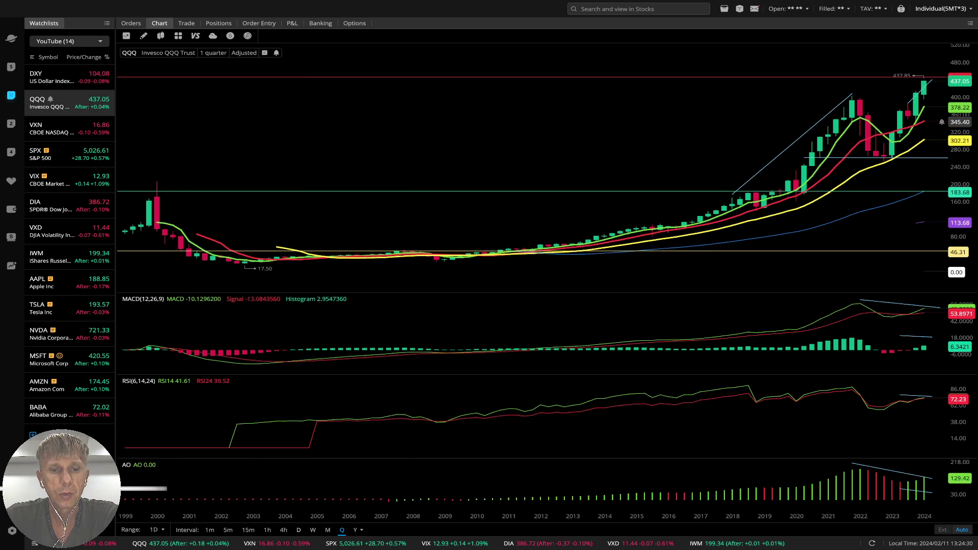
pyautogui.click(298, 530)
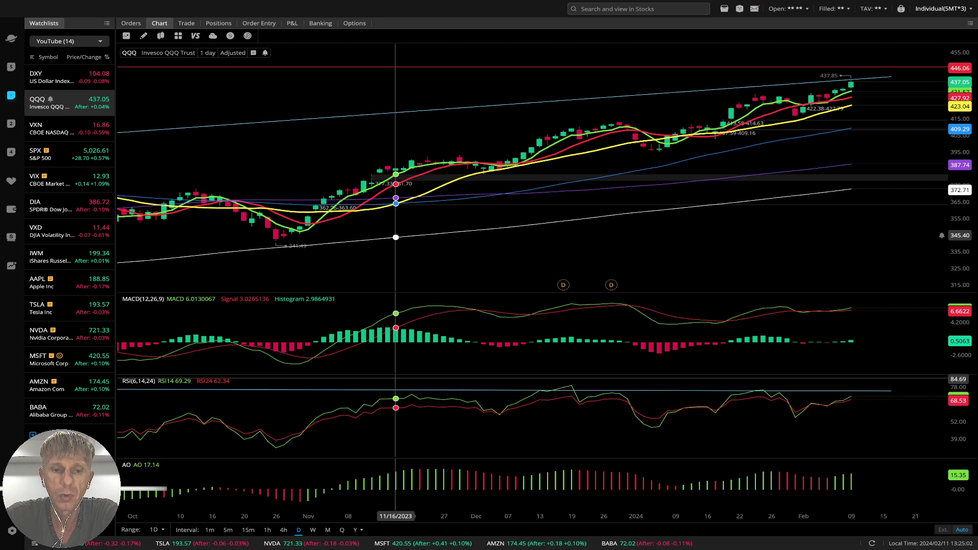
pyautogui.click(313, 531)
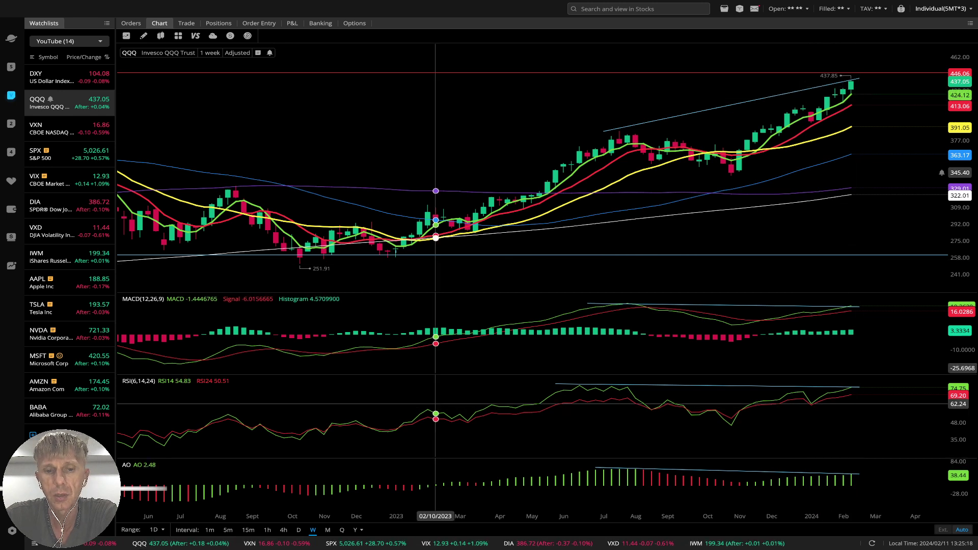
# On the monthly QQQ chart, restart the price and MACD trendlines at their late-2021 peaks and raise the MACD line's end to the latest reading.
pyautogui.click(327, 530)
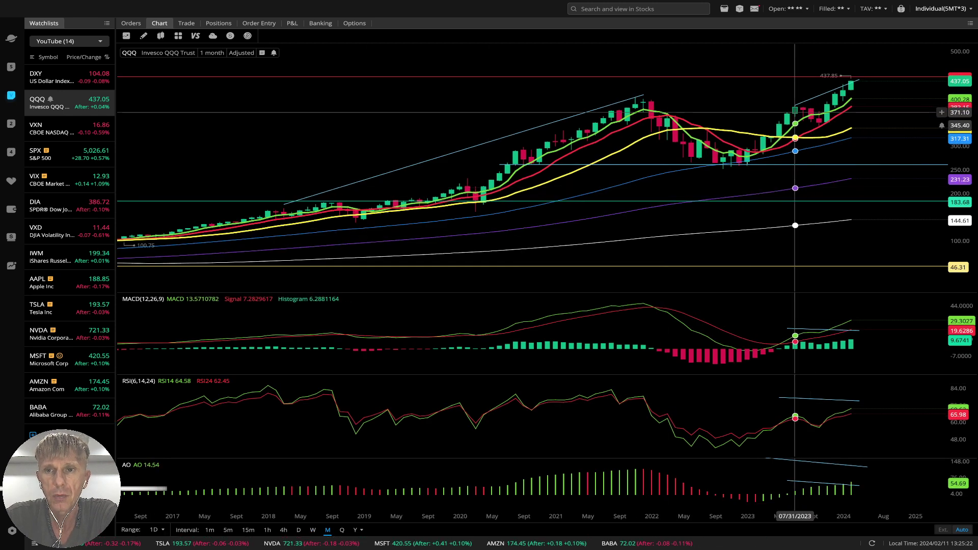
pyautogui.moveTo(795, 105); pyautogui.dragTo(635, 97)
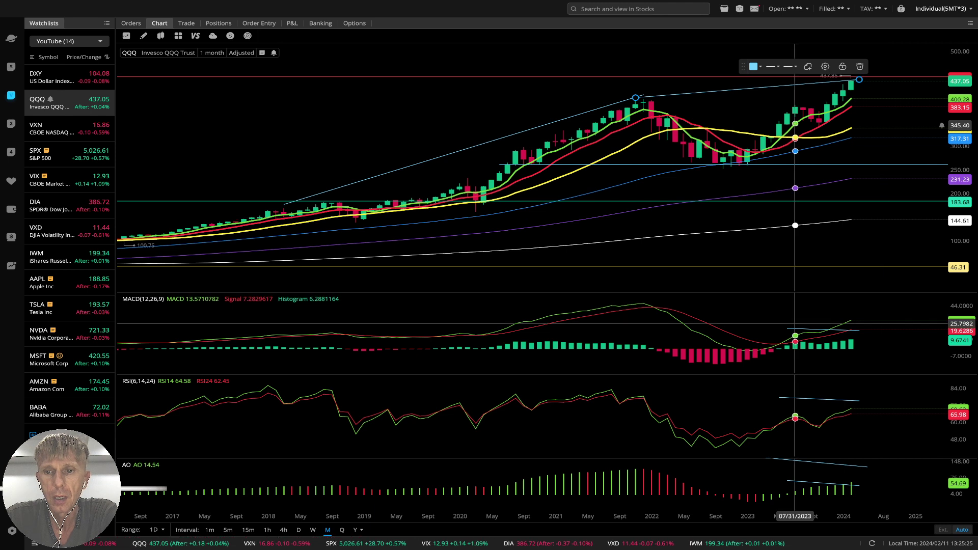
pyautogui.moveTo(787, 329); pyautogui.dragTo(628, 301)
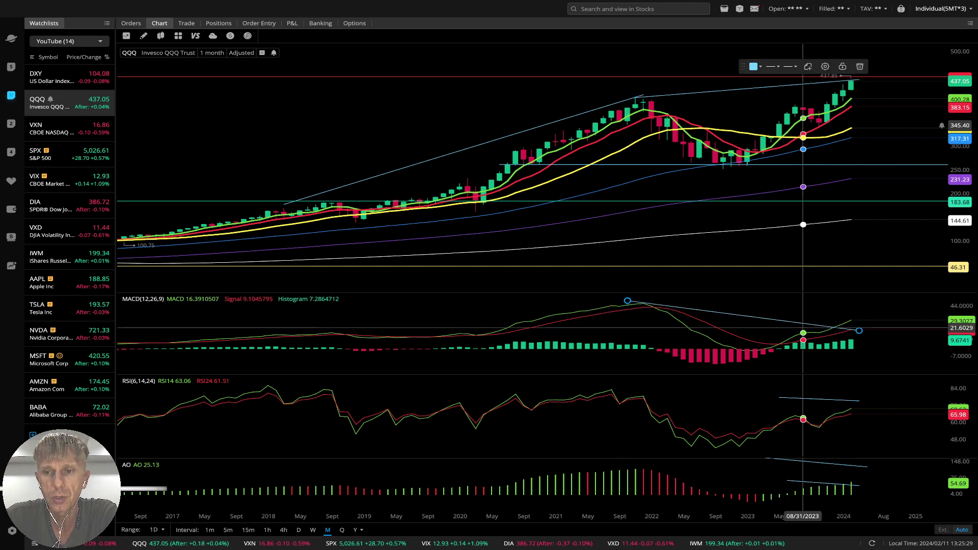
pyautogui.moveTo(859, 330); pyautogui.dragTo(868, 319)
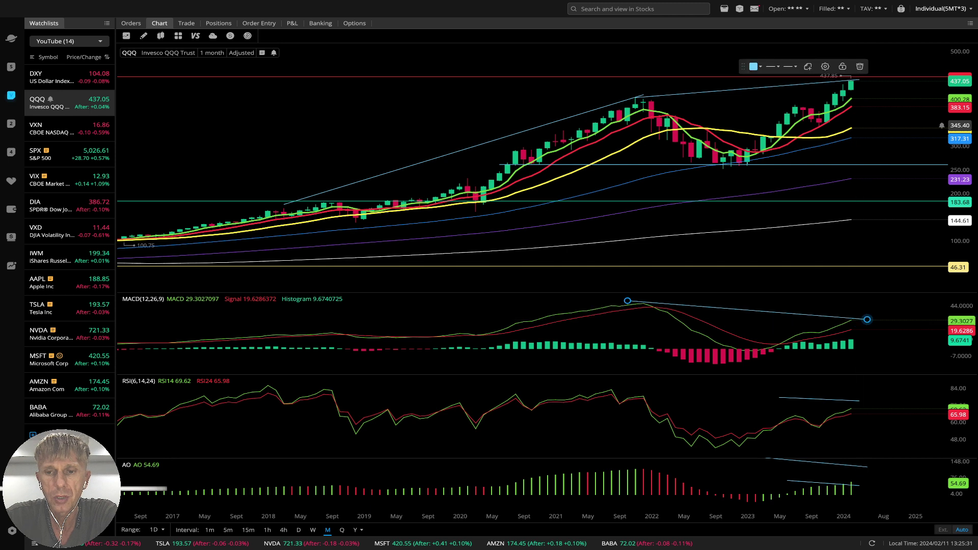
# Realign the monthly RSI and AO trendlines to start from their 2021 peaks, and remove the spare upper AO trendline.
pyautogui.moveTo(691, 396); pyautogui.dragTo(603, 391)
pyautogui.moveTo(859, 401); pyautogui.dragTo(859, 408)
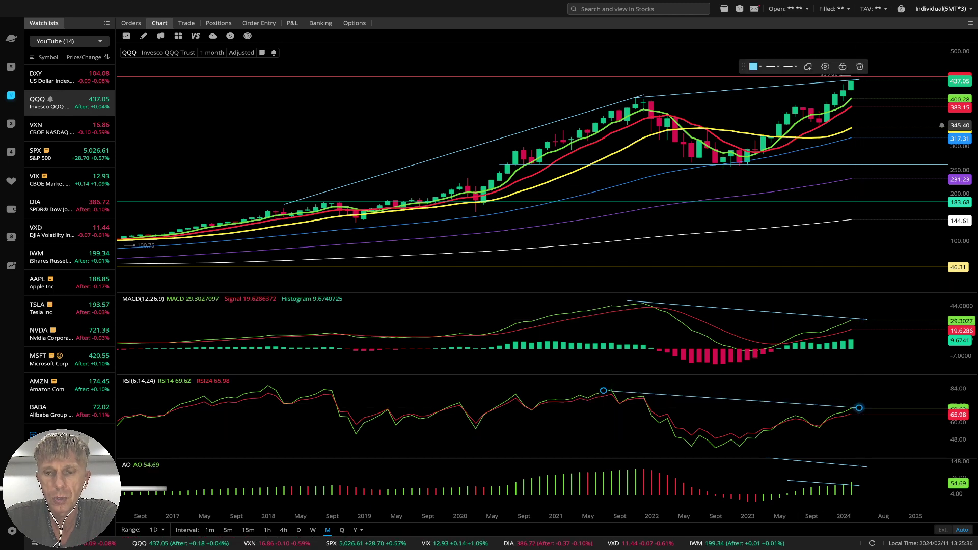
pyautogui.moveTo(788, 481); pyautogui.dragTo(643, 466)
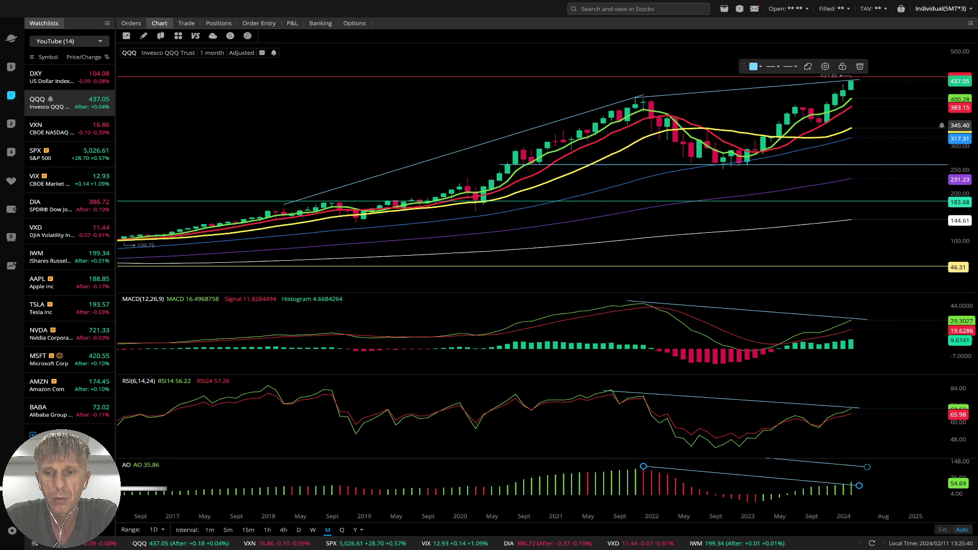
pyautogui.click(819, 463)
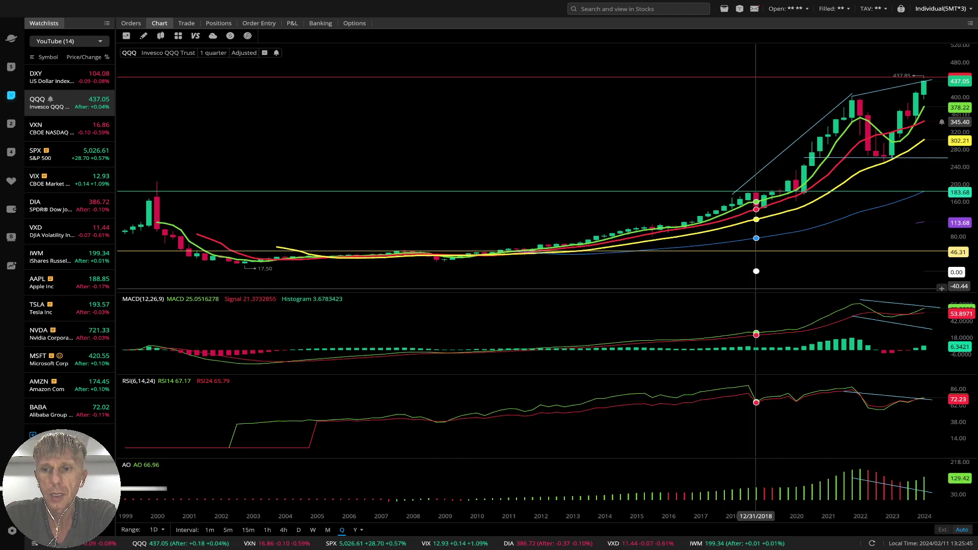
# On the quarterly QQQ chart, shift the MACD histogram and AO trendlines up onto the tops of their bars.
pyautogui.moveTo(740, 289); pyautogui.dragTo(555, 292)
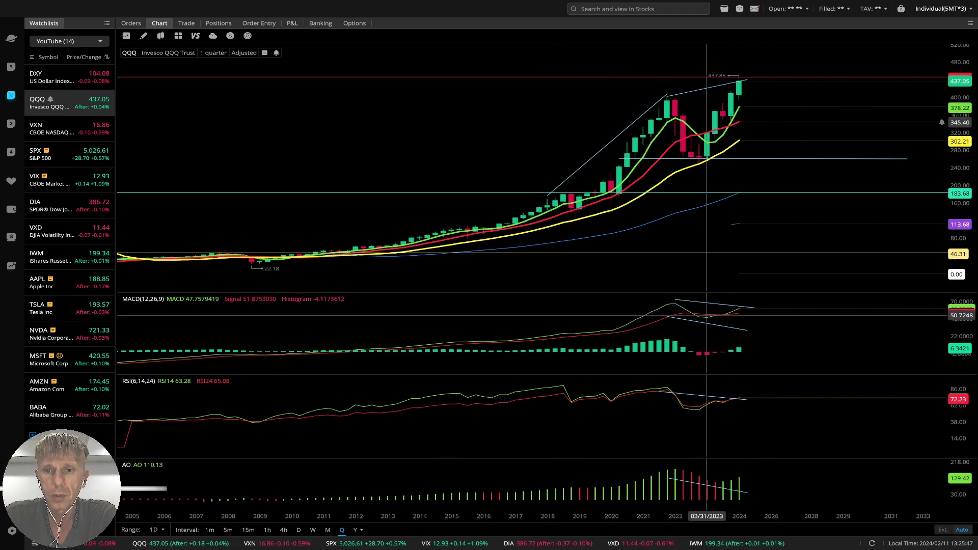
pyautogui.moveTo(708, 485); pyautogui.dragTo(707, 473)
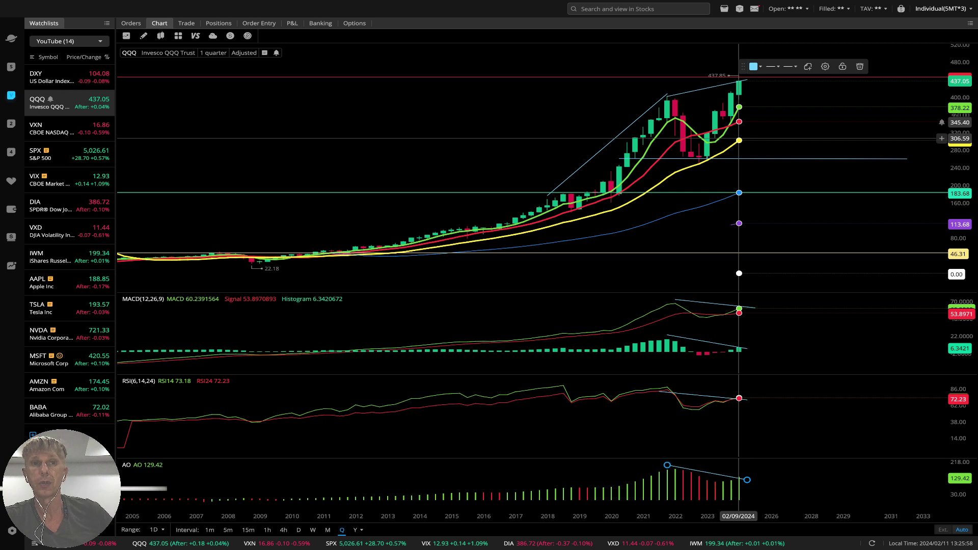
pyautogui.moveTo(485, 105); pyautogui.dragTo(389, 94)
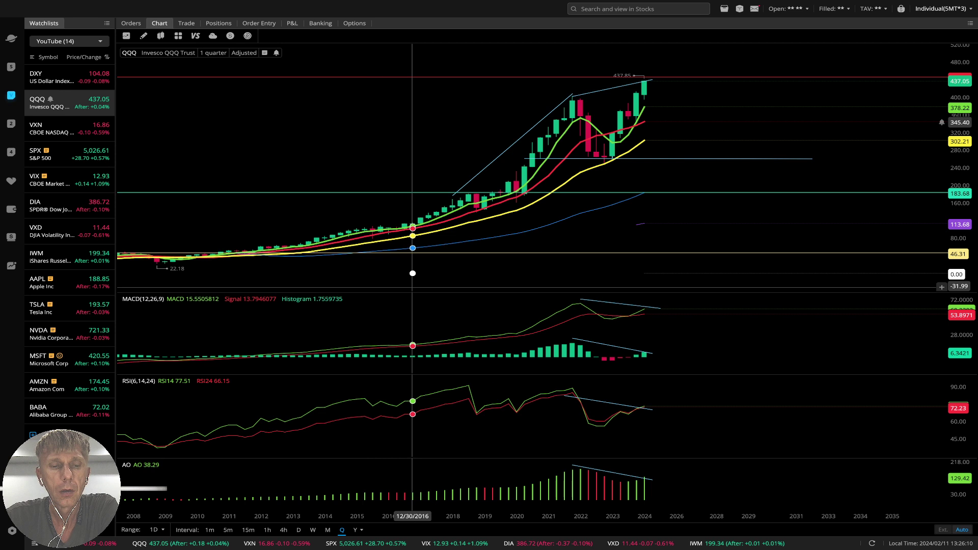
# Open the S&P 500 chart on the daily interval with the drawing tools displayed, leaving room beyond the latest candle.
pyautogui.click(66, 154)
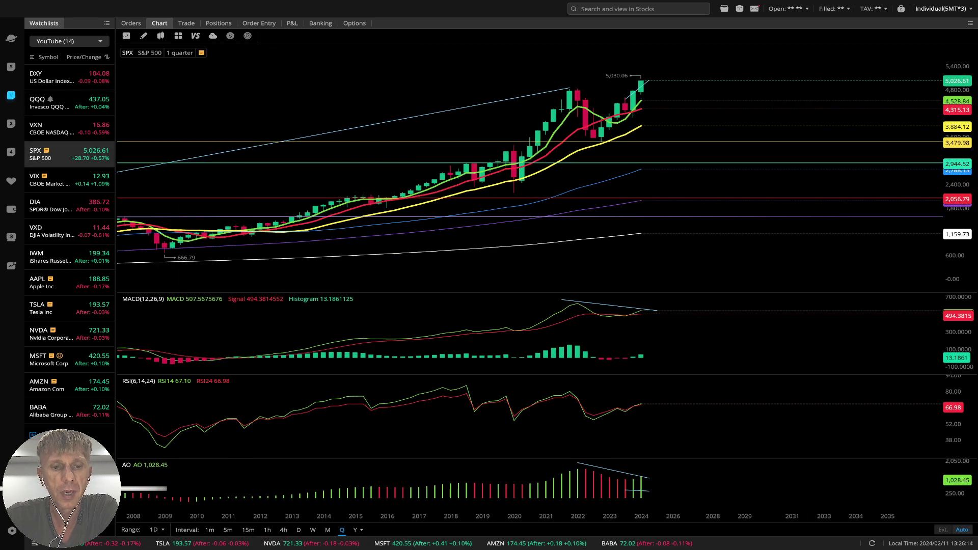
pyautogui.click(299, 530)
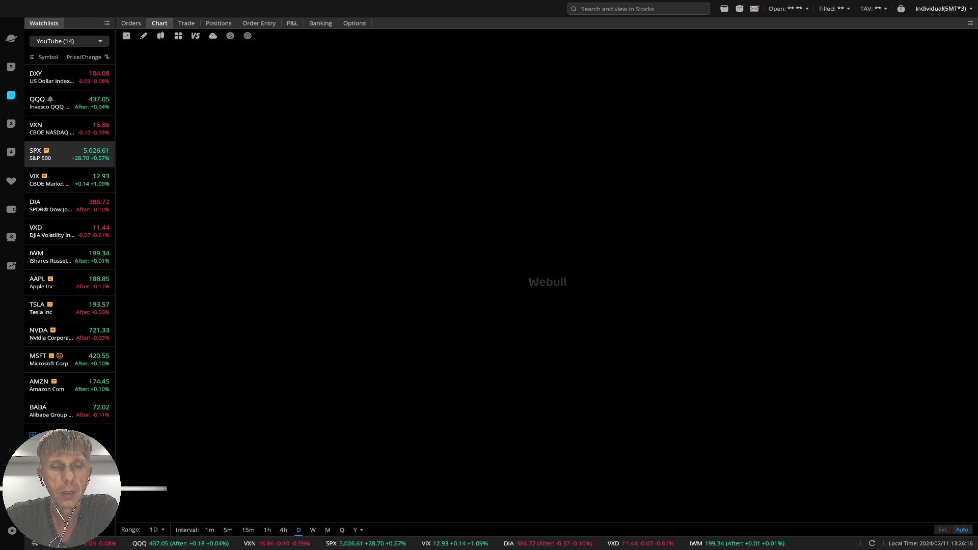
pyautogui.moveTo(591, 178); pyautogui.dragTo(768, 255)
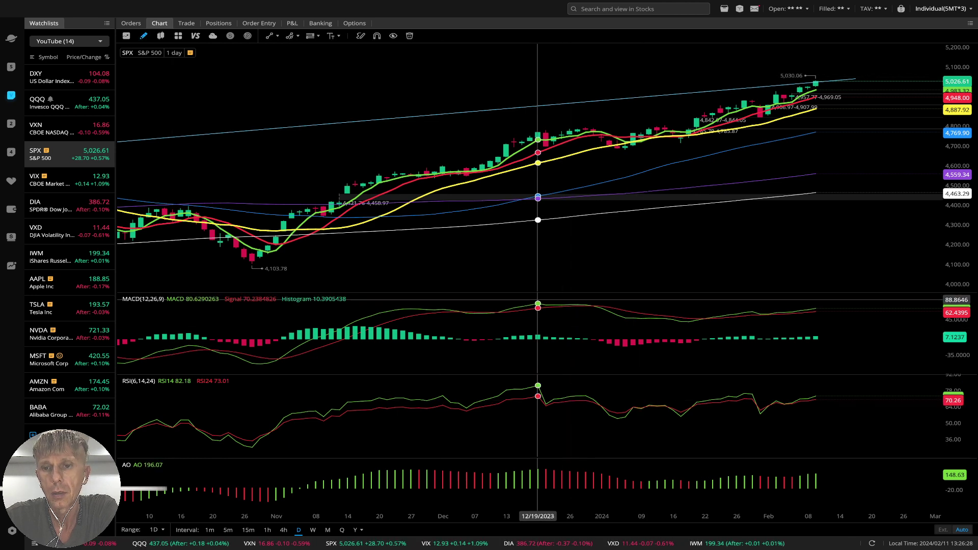
pyautogui.moveTo(537, 300); pyautogui.dragTo(654, 304)
pyautogui.moveTo(821, 306); pyautogui.dragTo(497, 310)
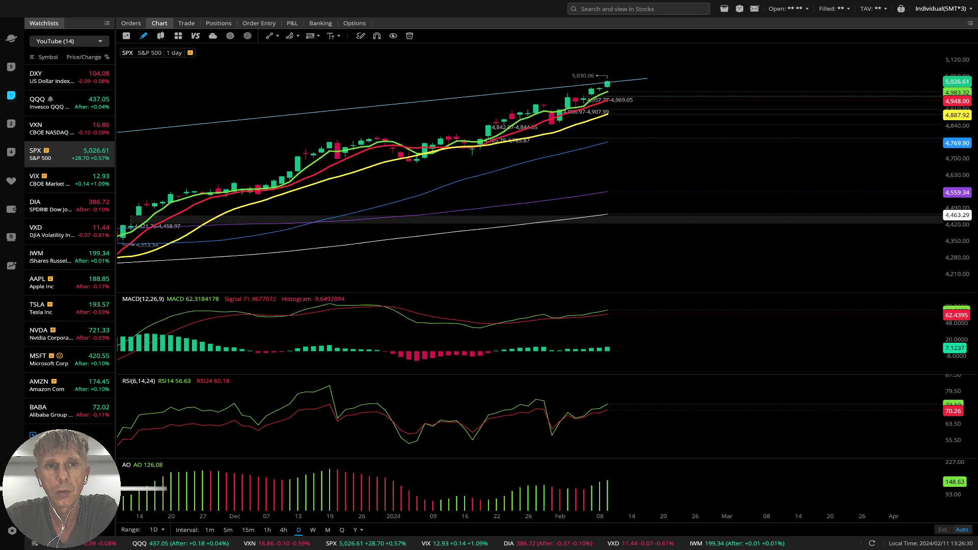
# Draw falling trendlines on the daily MACD, RSI and AO from their December 2023 highs to just past the latest readings.
pyautogui.click(269, 35)
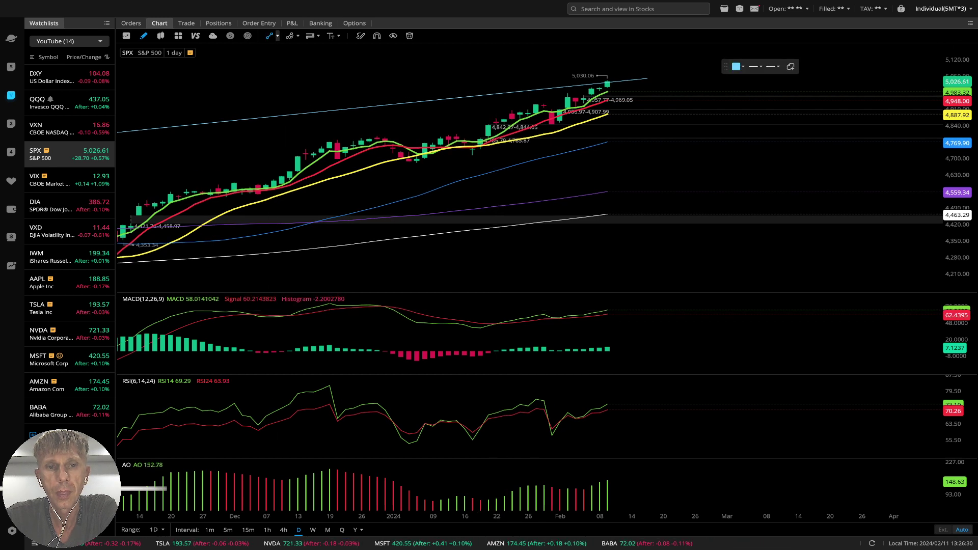
pyautogui.click(369, 301)
pyautogui.click(616, 308)
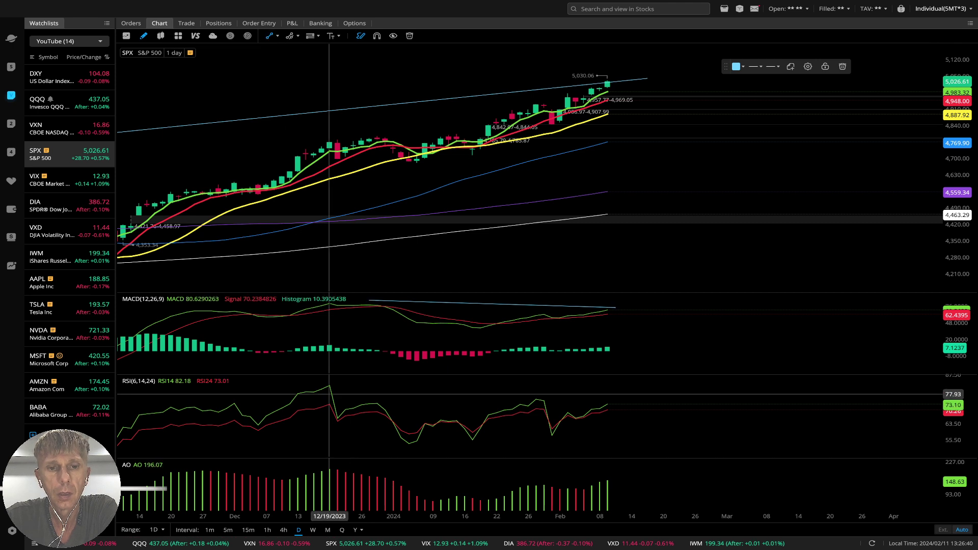
pyautogui.click(329, 383)
pyautogui.click(623, 402)
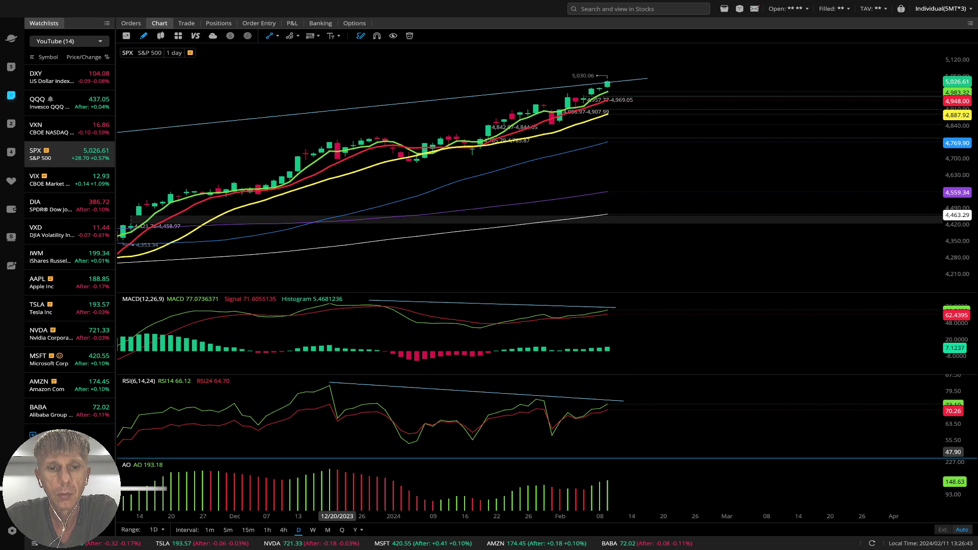
pyautogui.click(329, 467)
pyautogui.click(623, 481)
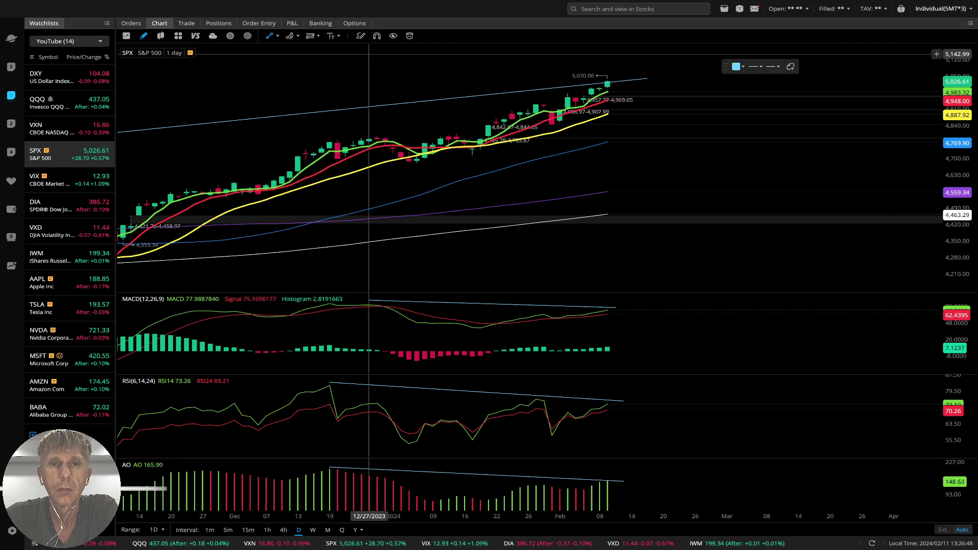
pyautogui.click(369, 60)
pyautogui.click(480, 60)
pyautogui.press('Delete')
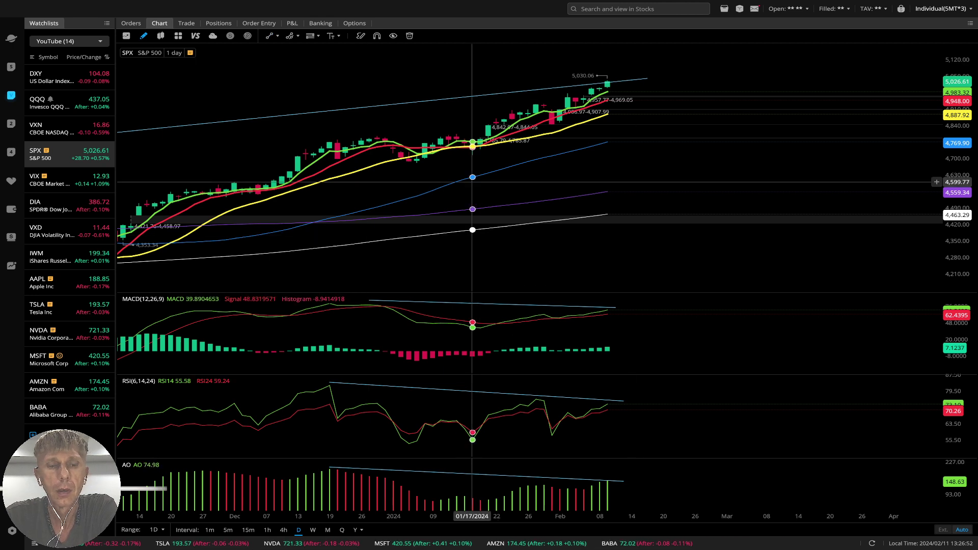
# On the monthly S&P 500 chart, delete the short price trendline and extend the long upper trendline past the latest candle.
pyautogui.click(313, 530)
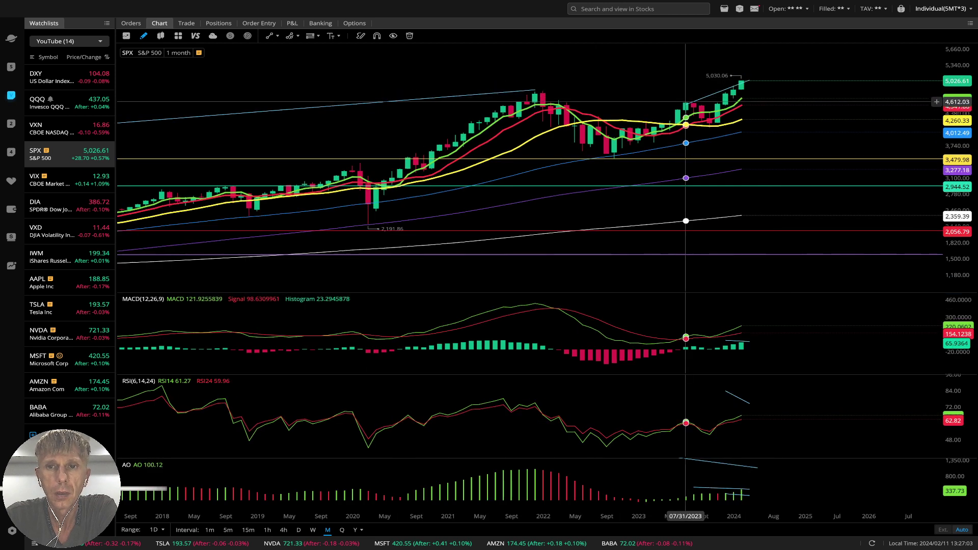
pyautogui.moveTo(686, 104); pyautogui.dragTo(528, 93)
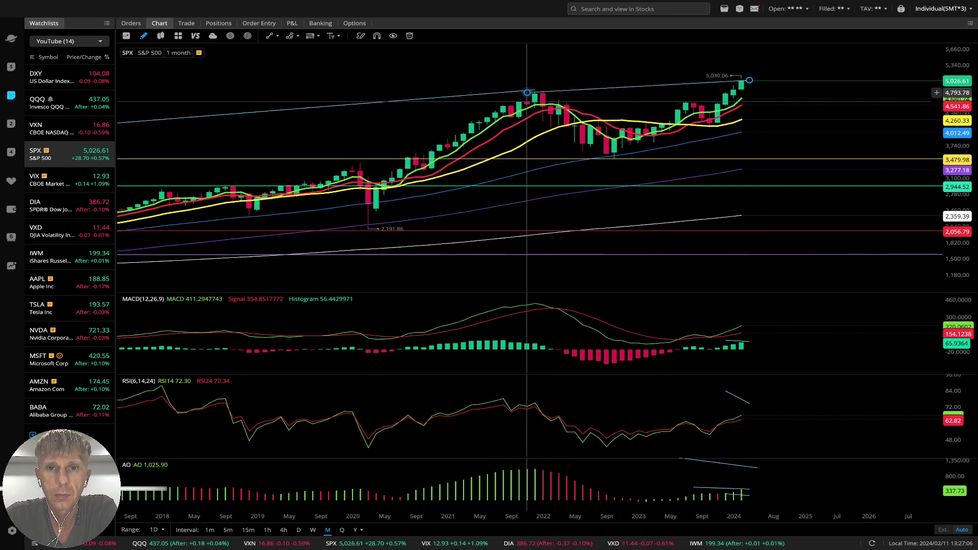
pyautogui.press('Delete')
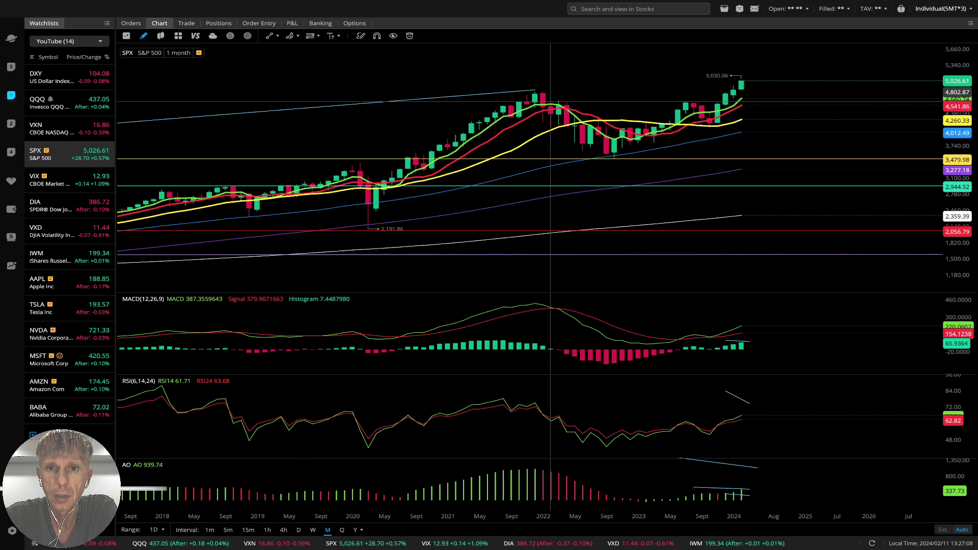
pyautogui.moveTo(829, 78); pyautogui.dragTo(812, 70)
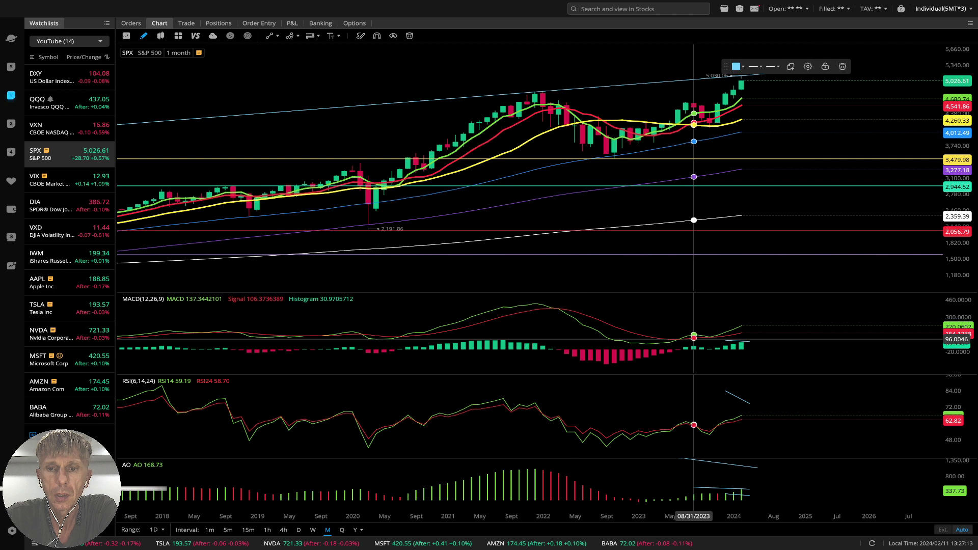
# Realign the monthly MACD trendline from its late-2021 peak and the RSI trendline from its early-2018 peak, adjusting both right ends.
pyautogui.moveTo(725, 340); pyautogui.dragTo(535, 299)
pyautogui.moveTo(749, 341); pyautogui.dragTo(749, 326)
pyautogui.moveTo(727, 392); pyautogui.dragTo(162, 387)
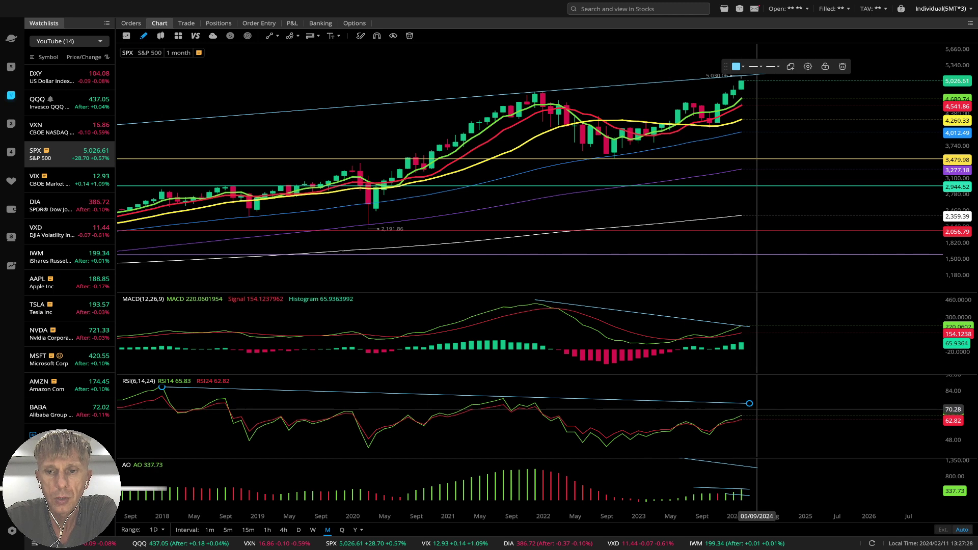
pyautogui.click(749, 286)
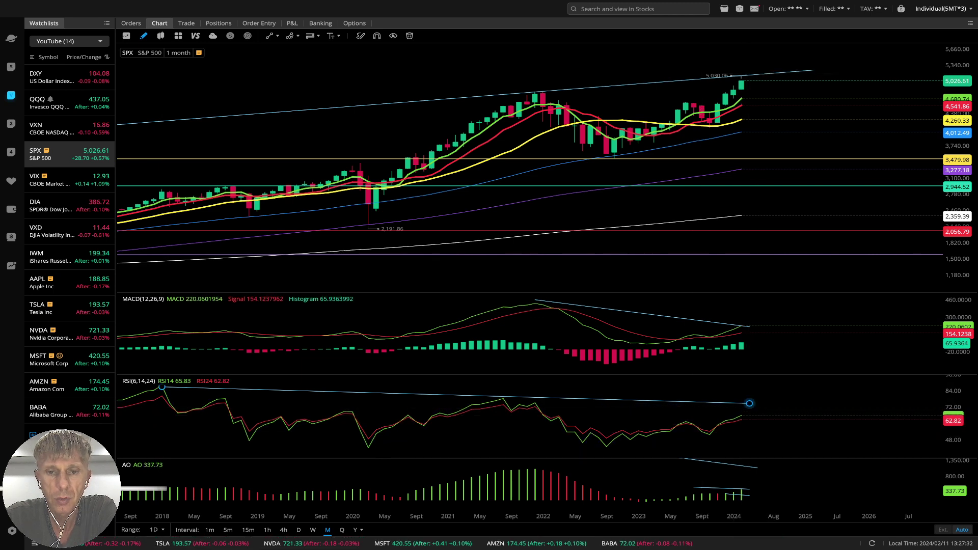
pyautogui.moveTo(749, 407); pyautogui.dragTo(749, 407)
pyautogui.moveTo(638, 385); pyautogui.dragTo(752, 384)
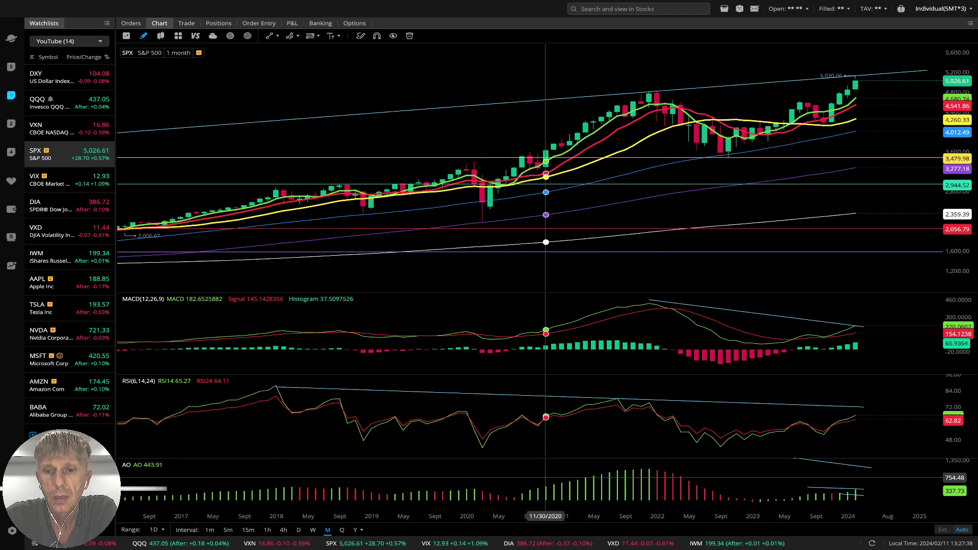
# On the monthly AO, stretch the upper short trendline's left end back to the 2021 peak and delete the separate falling trendline above it.
pyautogui.scroll(-3, 472, 445)
pyautogui.moveTo(472, 445); pyautogui.dragTo(480, 443)
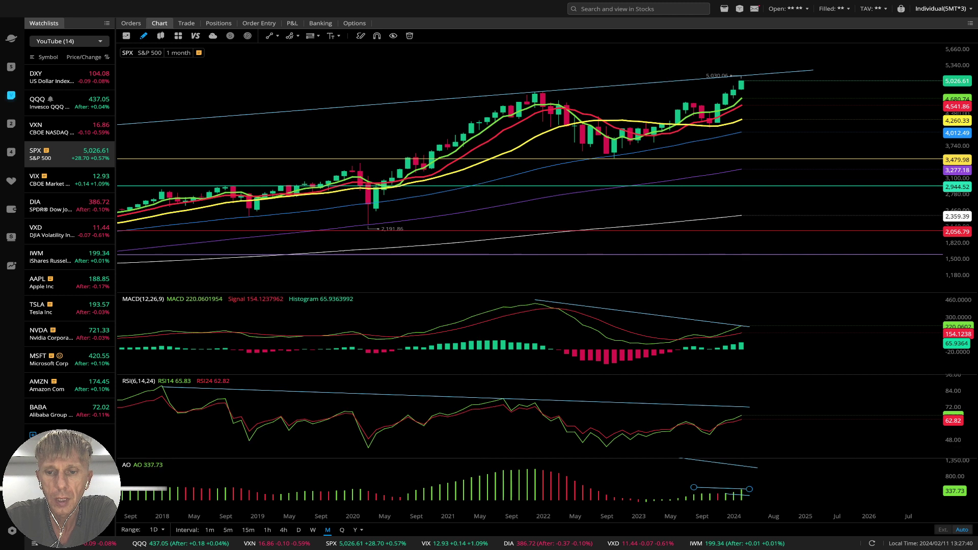
pyautogui.moveTo(694, 487); pyautogui.dragTo(519, 466)
pyautogui.click(725, 463)
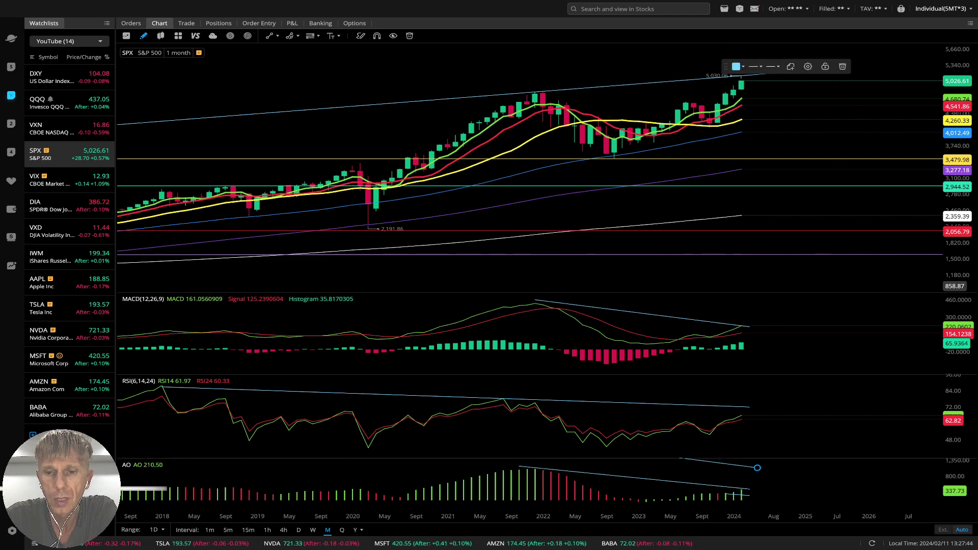
pyautogui.press('Delete')
pyautogui.click(737, 494)
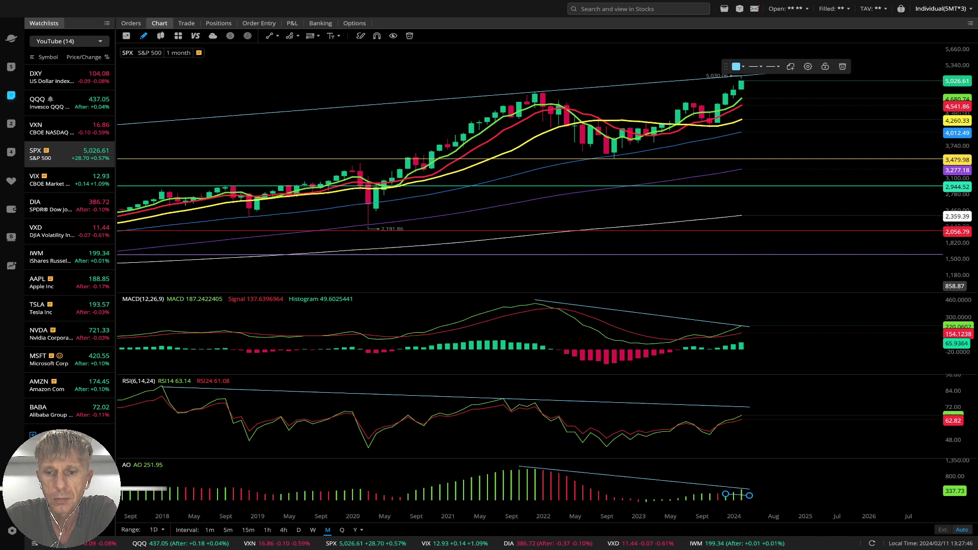
# On the quarterly S&P 500 chart, move the lower falling MACD trendline down onto the histogram bars.
pyautogui.click(342, 530)
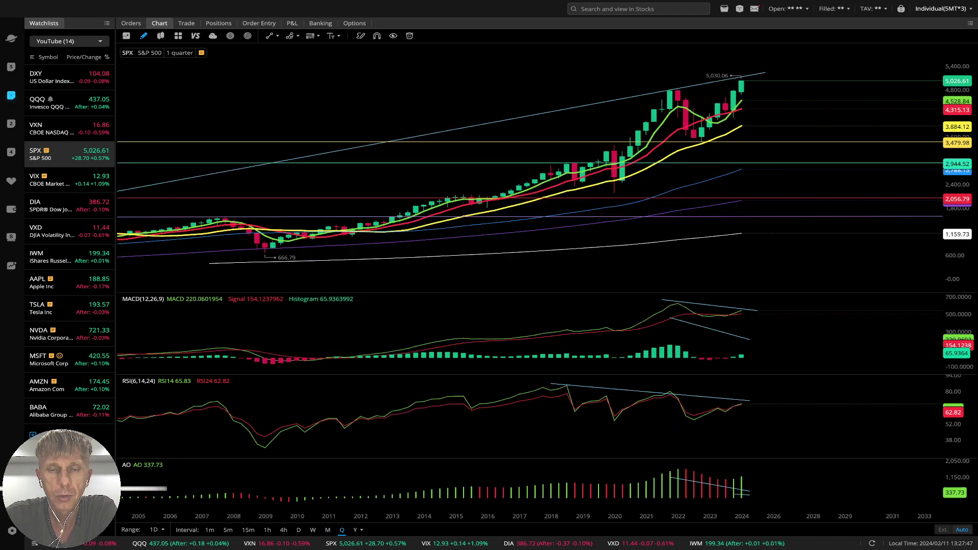
pyautogui.click(714, 329)
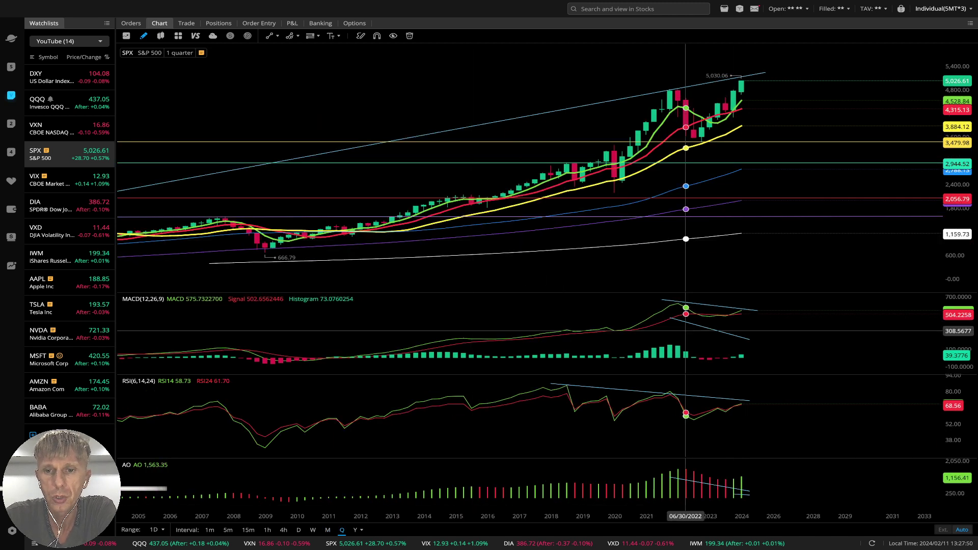
pyautogui.click(710, 349)
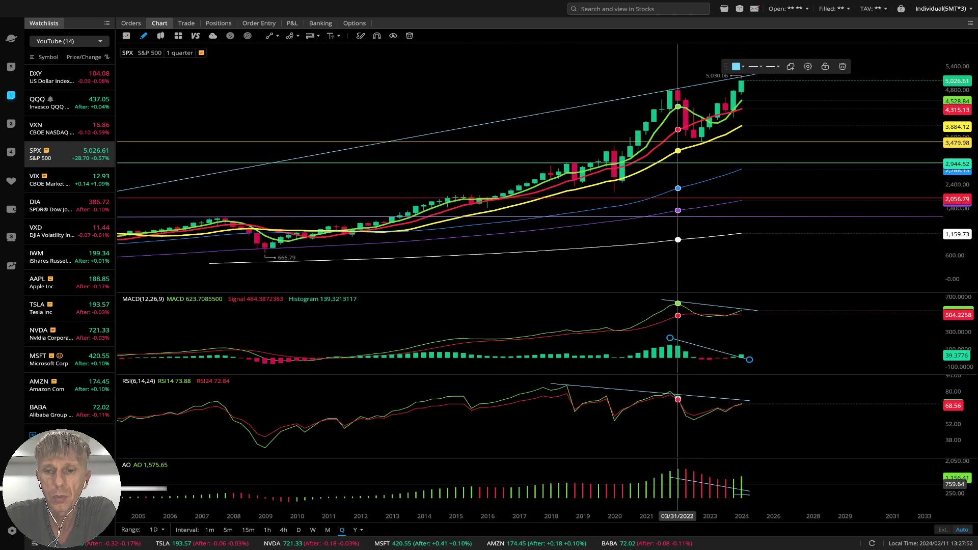
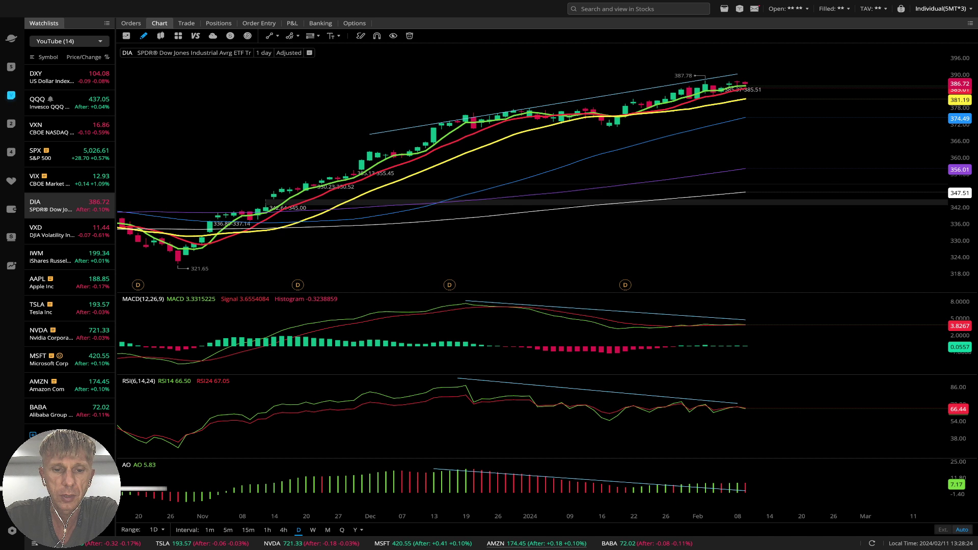
# On the monthly DIA chart, extend the long upper price trendline from the early-2022 high past the latest candle.
pyautogui.click(313, 531)
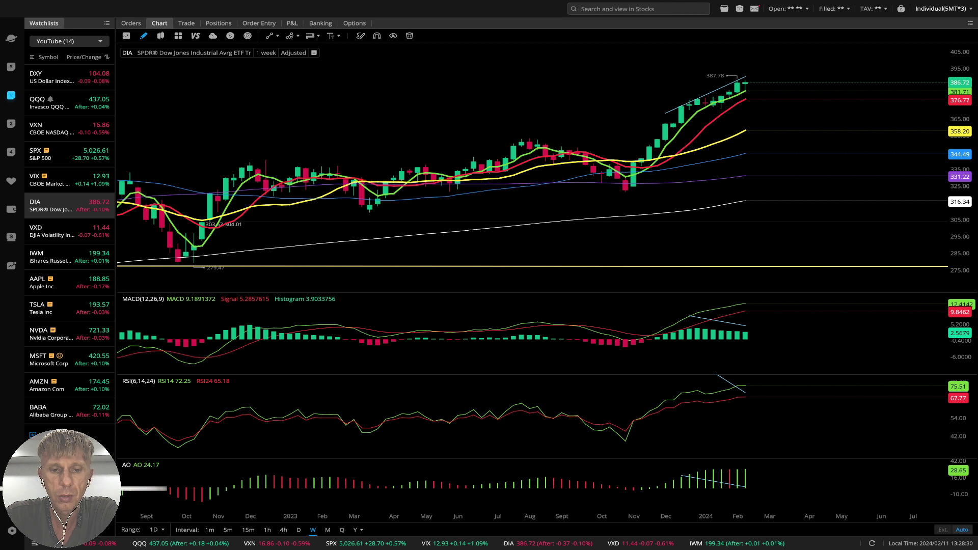
pyautogui.click(327, 530)
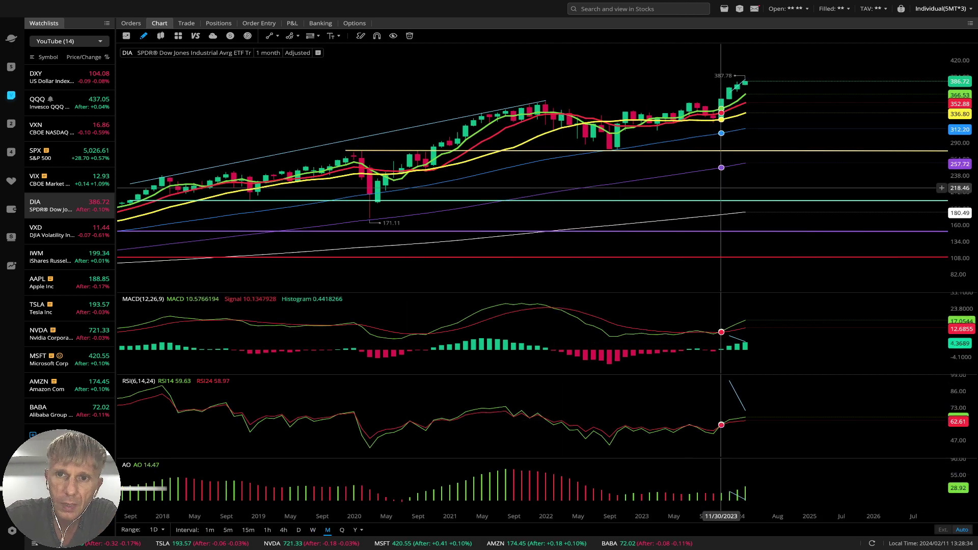
pyautogui.moveTo(546, 100); pyautogui.dragTo(785, 53)
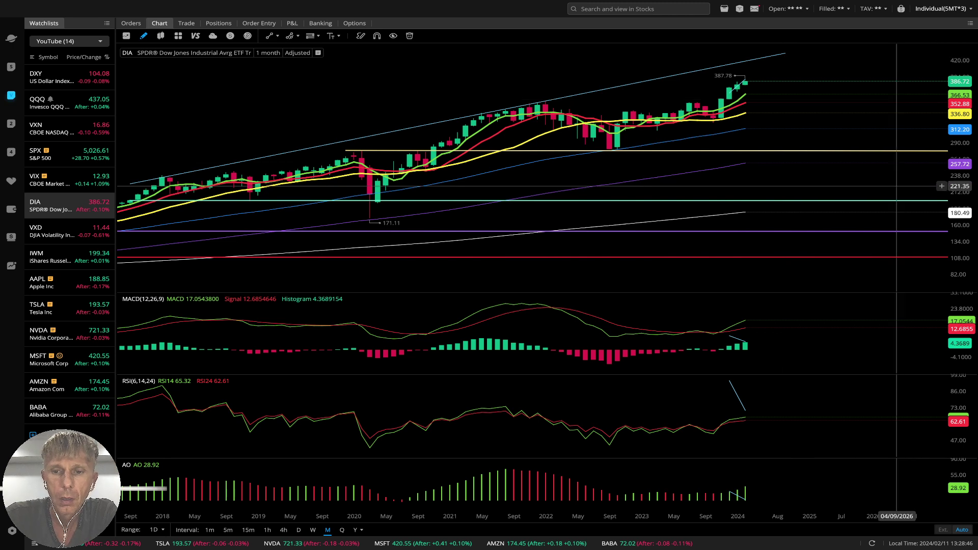
# Stretch the short monthly MACD trendline back to its 2021 peak, raise its right end, and extend the RSI trendline back to the early-2018 peak.
pyautogui.click(730, 335)
pyautogui.moveTo(730, 335); pyautogui.dragTo(538, 299)
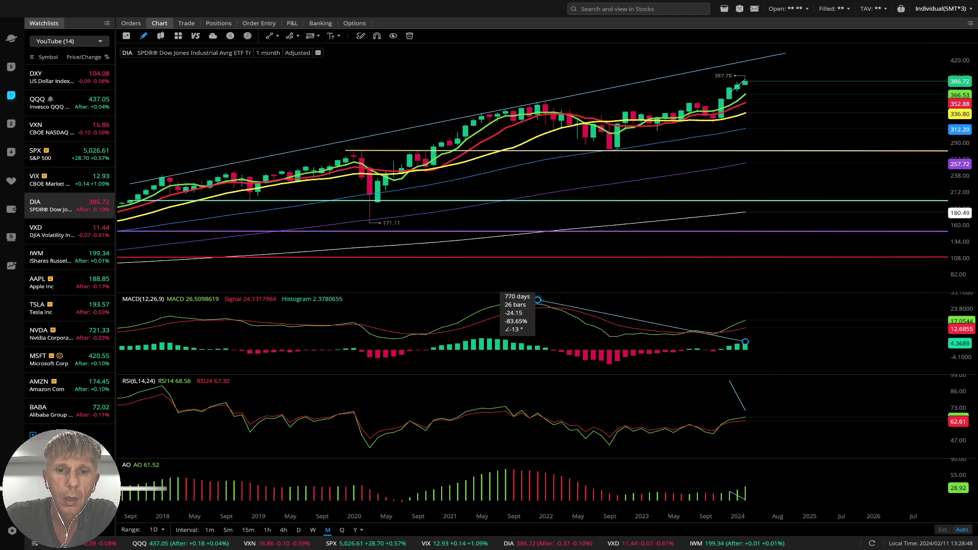
pyautogui.moveTo(745, 342); pyautogui.dragTo(754, 316)
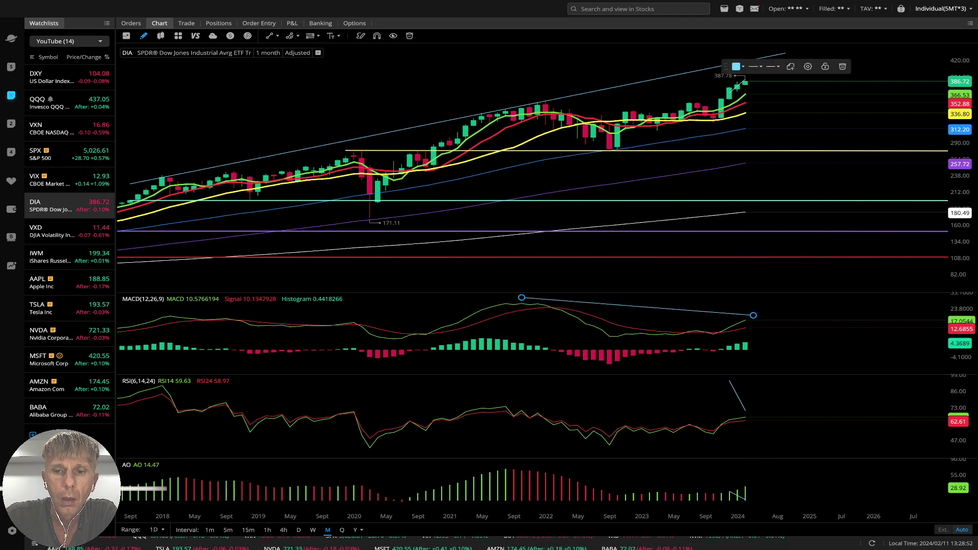
pyautogui.moveTo(730, 382); pyautogui.dragTo(162, 386)
pyautogui.click(214, 308)
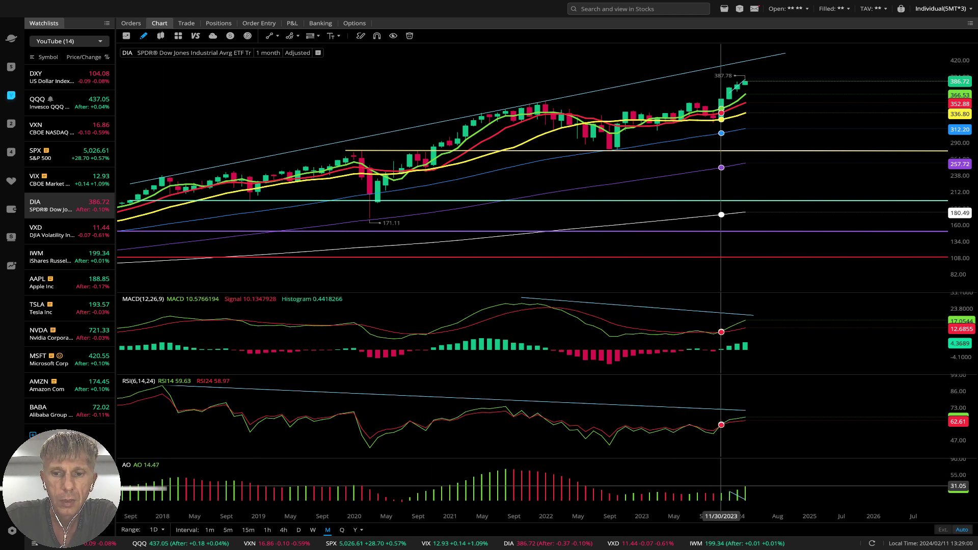
# Realign the short monthly AO trendline so it runs from the 2021 peak to the top of the latest bar.
pyautogui.moveTo(745, 500); pyautogui.dragTo(506, 464)
pyautogui.moveTo(746, 500); pyautogui.dragTo(745, 483)
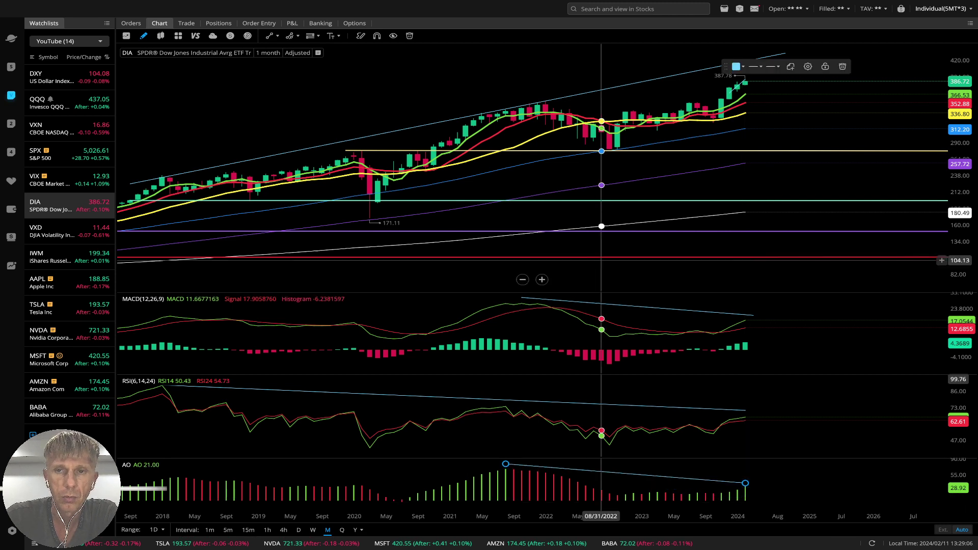
pyautogui.moveTo(769, 179)
pyautogui.mouseDown()
pyautogui.moveTo(738, 179)
pyautogui.moveTo(758, 177)
pyautogui.mouseUp()
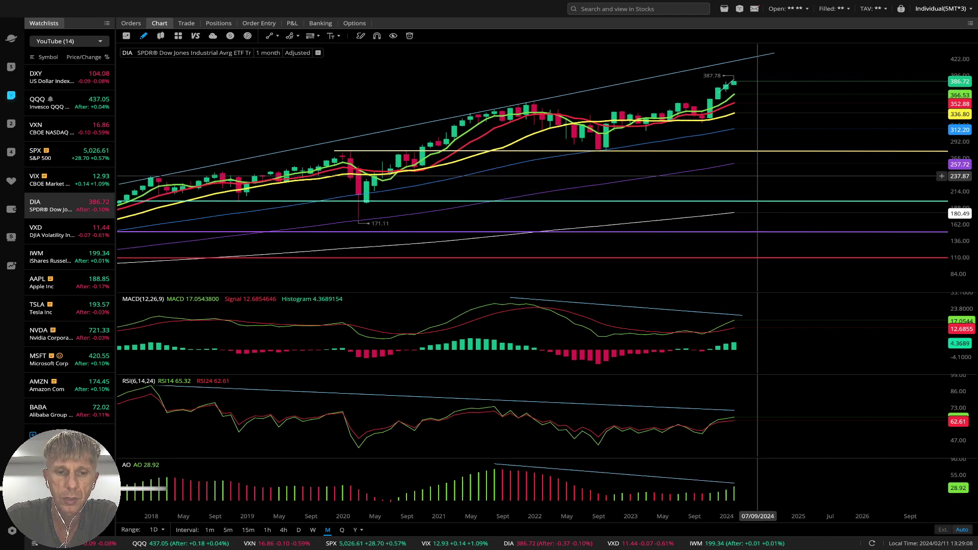
# On the quarterly DIA chart, move the lower MACD trendline down onto the histogram bars and delete the lower AO trendline.
pyautogui.click(341, 531)
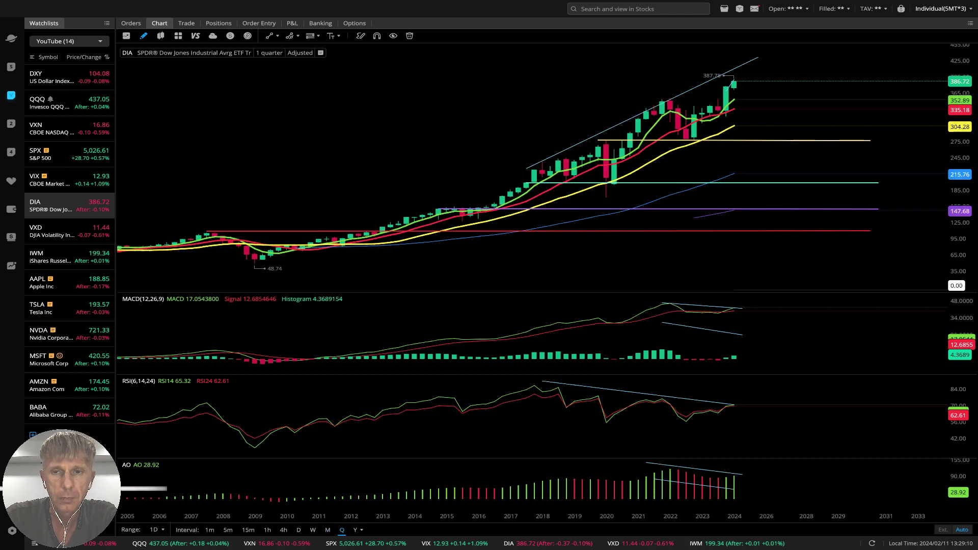
pyautogui.moveTo(766, 272); pyautogui.dragTo(671, 273)
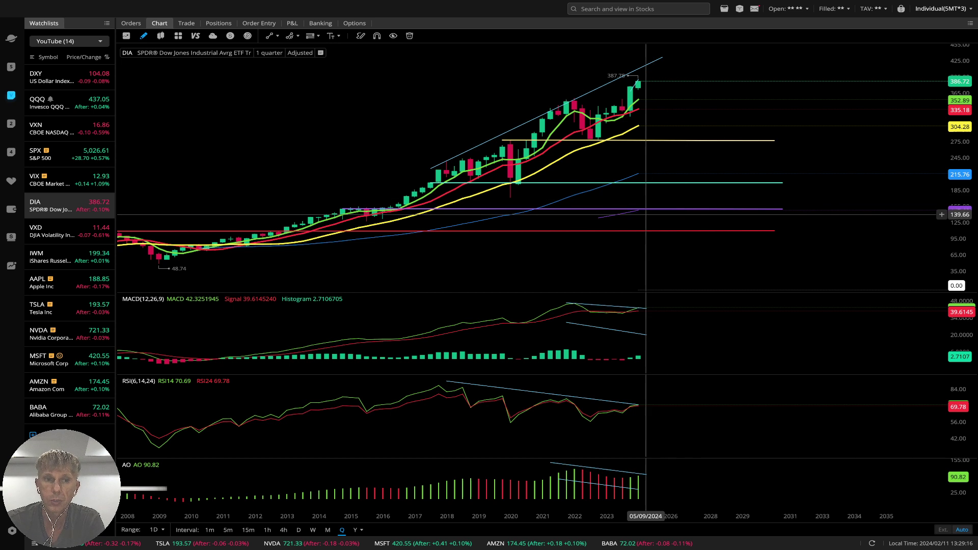
pyautogui.click(606, 328)
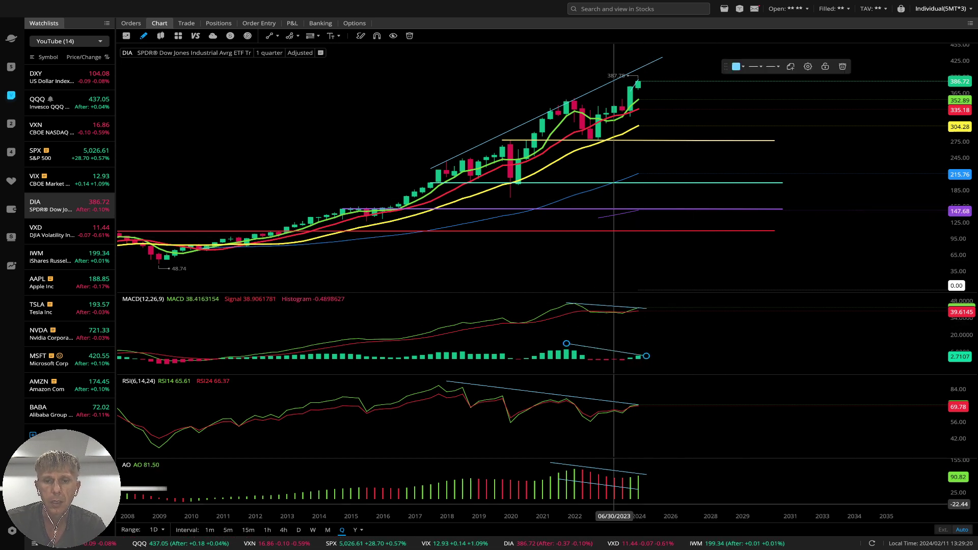
pyautogui.click(599, 484)
pyautogui.press('Delete')
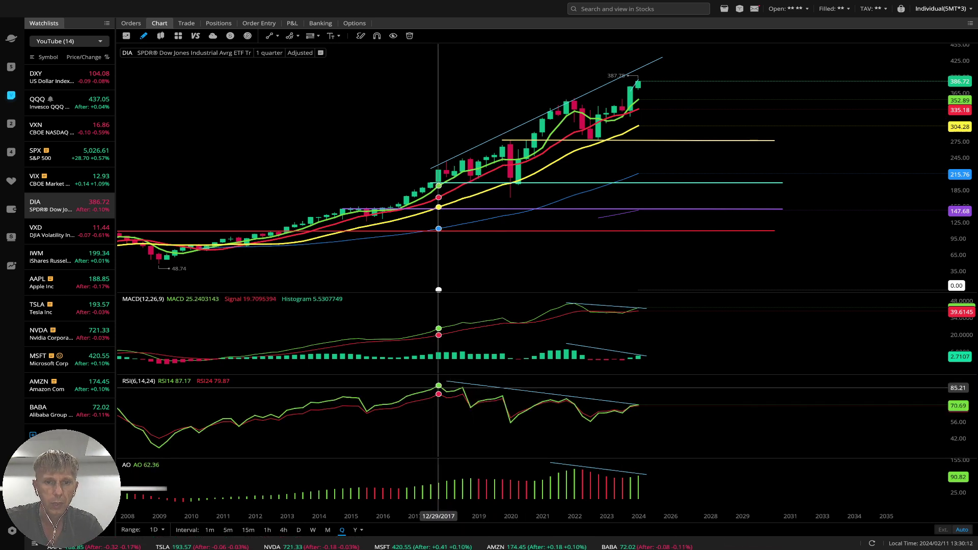
# Shift the left end of the quarterly RSI trendline back to the late-2017 peak.
pyautogui.moveTo(446, 382); pyautogui.dragTo(437, 382)
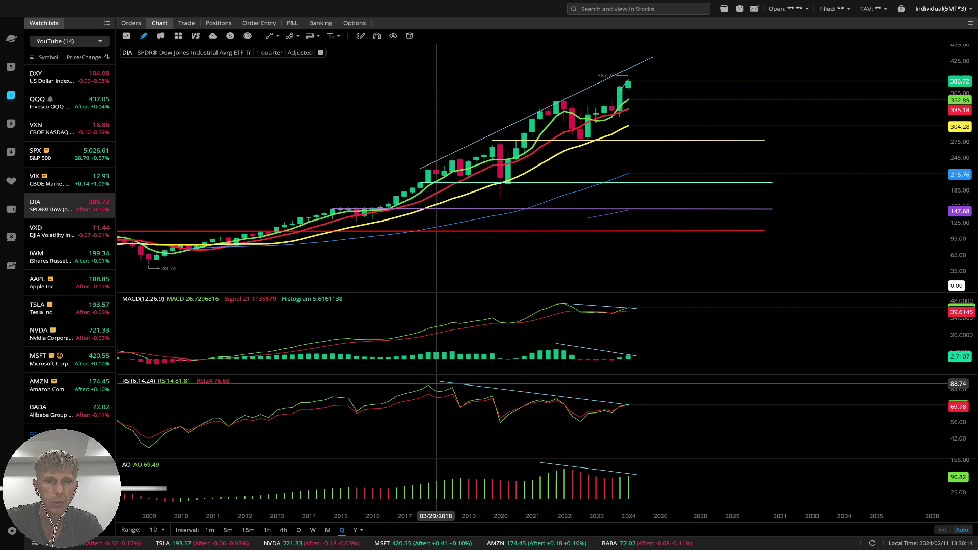
pyautogui.click(428, 380)
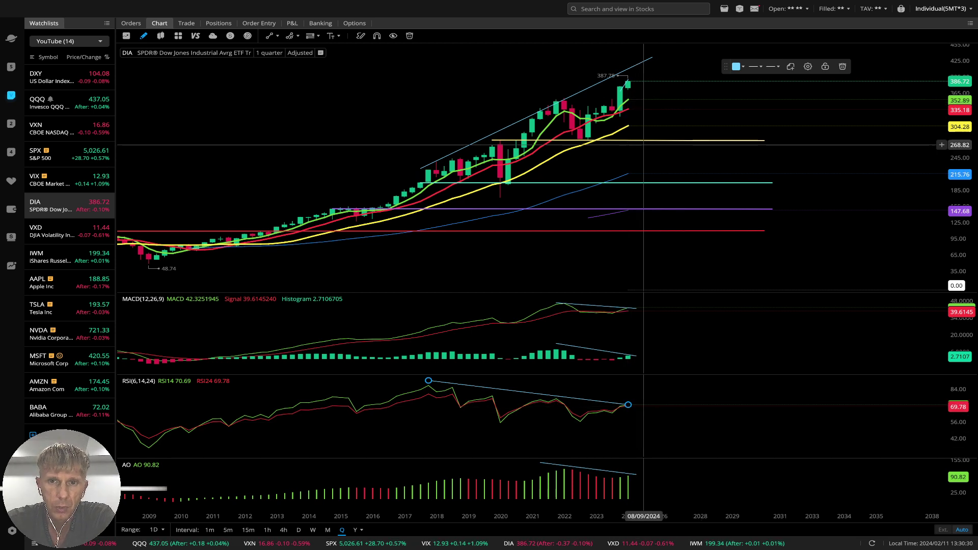
# Examine the horizontal support levels below price on the quarterly DIA chart and its earlier price history.
pyautogui.click(633, 140)
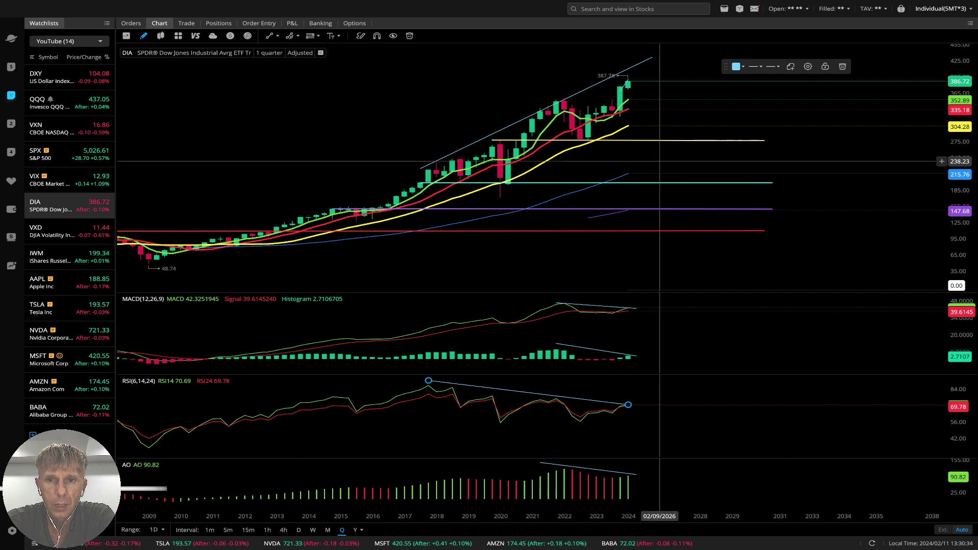
pyautogui.click(660, 183)
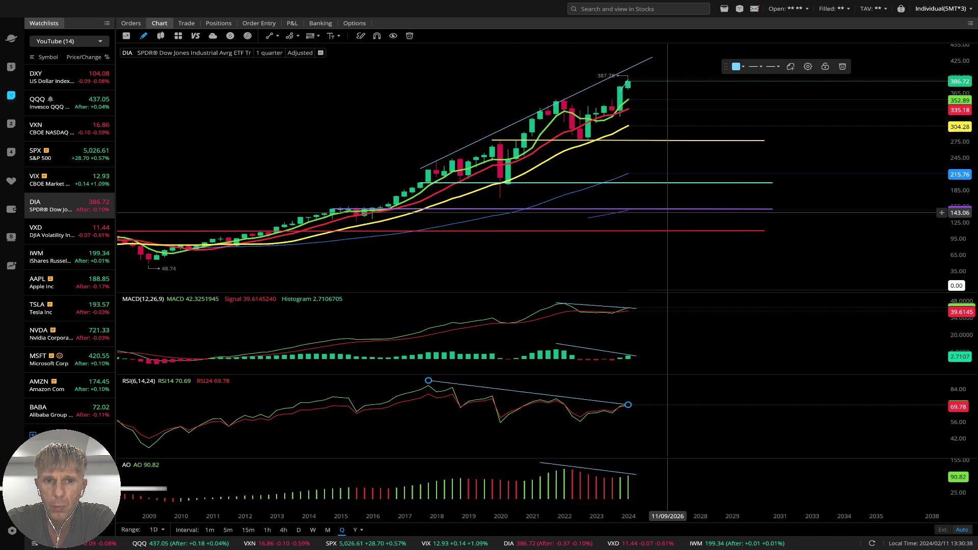
pyautogui.click(676, 211)
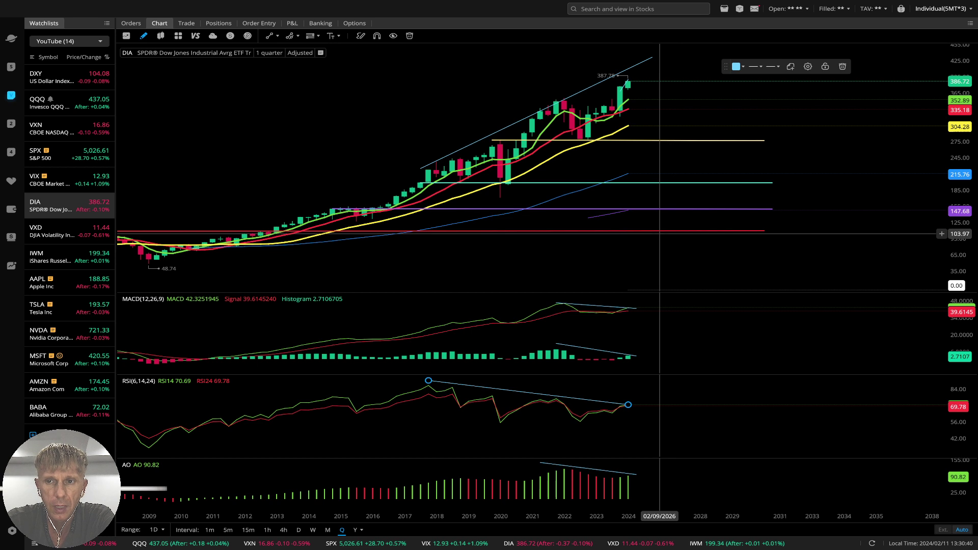
pyautogui.click(516, 251)
pyautogui.moveTo(516, 251); pyautogui.dragTo(716, 251)
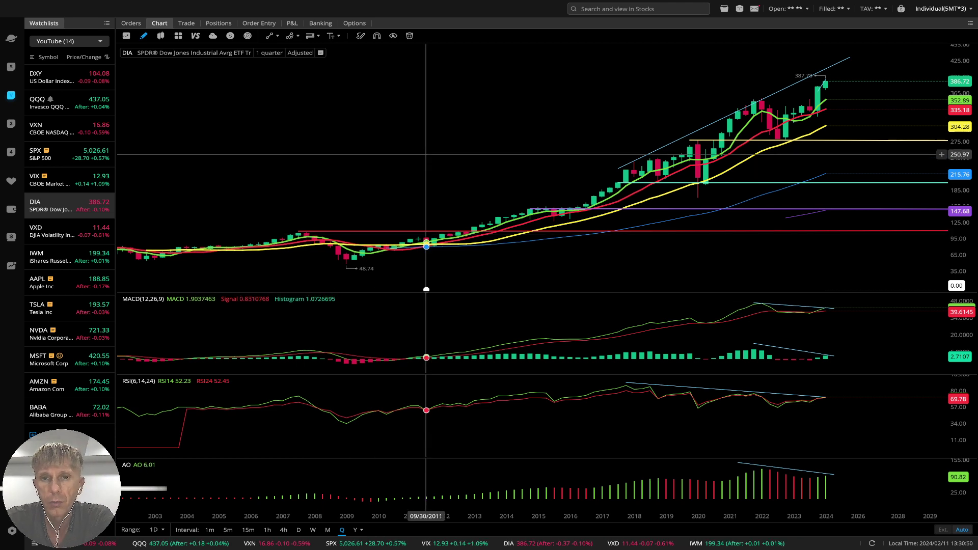
pyautogui.moveTo(426, 154); pyautogui.dragTo(364, 153)
pyautogui.moveTo(364, 283); pyautogui.dragTo(335, 284)
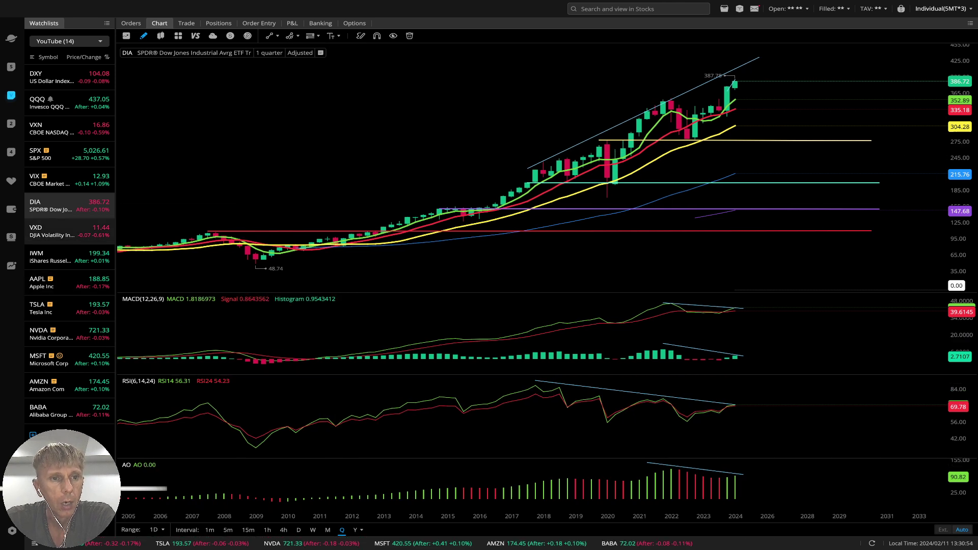
# Review the IWM chart on the daily, weekly, monthly and quarterly intervals for divergences across price, MACD, RSI and AO.
pyautogui.click(69, 257)
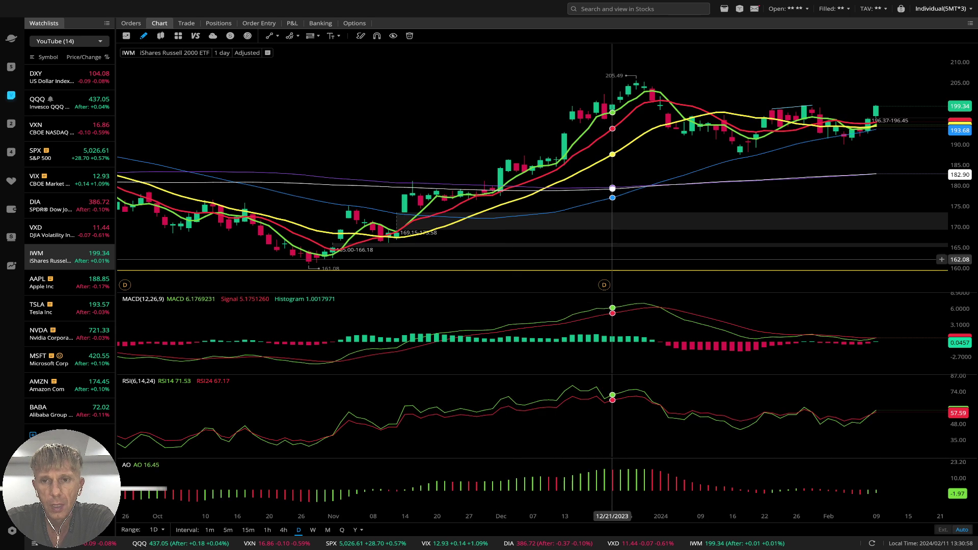
pyautogui.moveTo(636, 240); pyautogui.dragTo(507, 240)
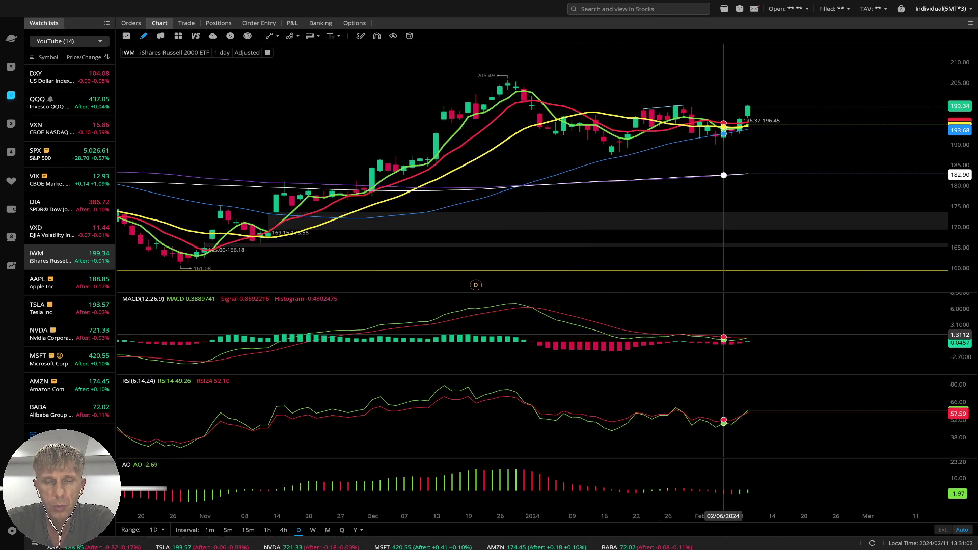
pyautogui.click(313, 530)
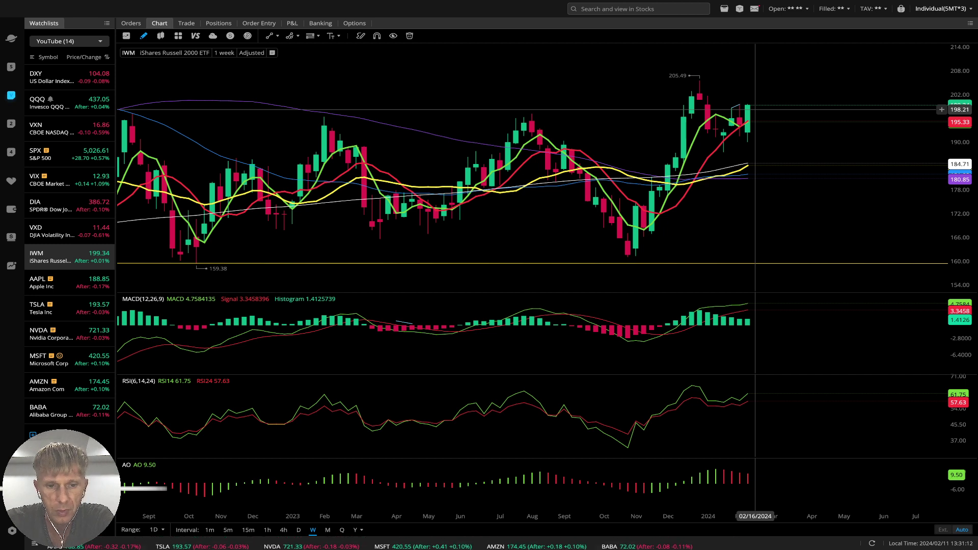
pyautogui.click(328, 530)
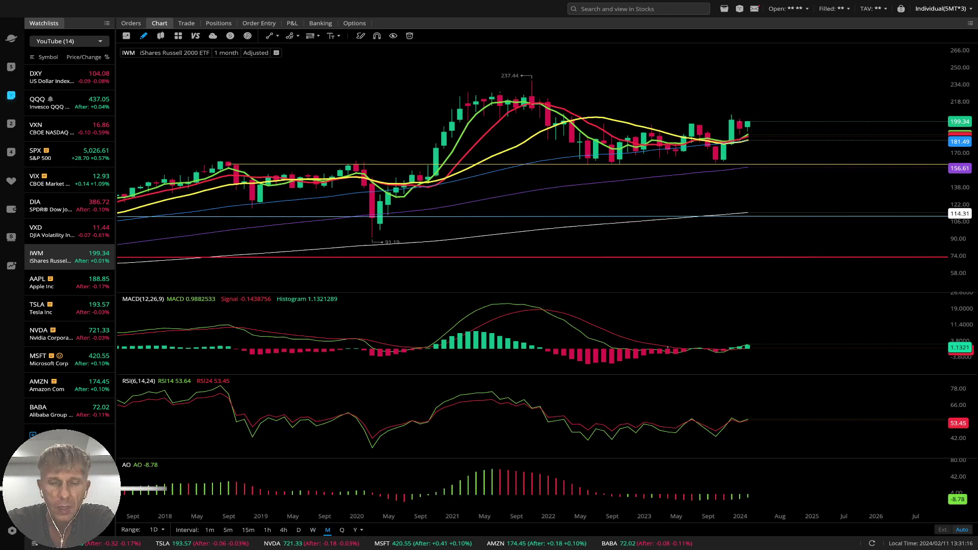
pyautogui.moveTo(295, 402); pyautogui.dragTo(319, 402)
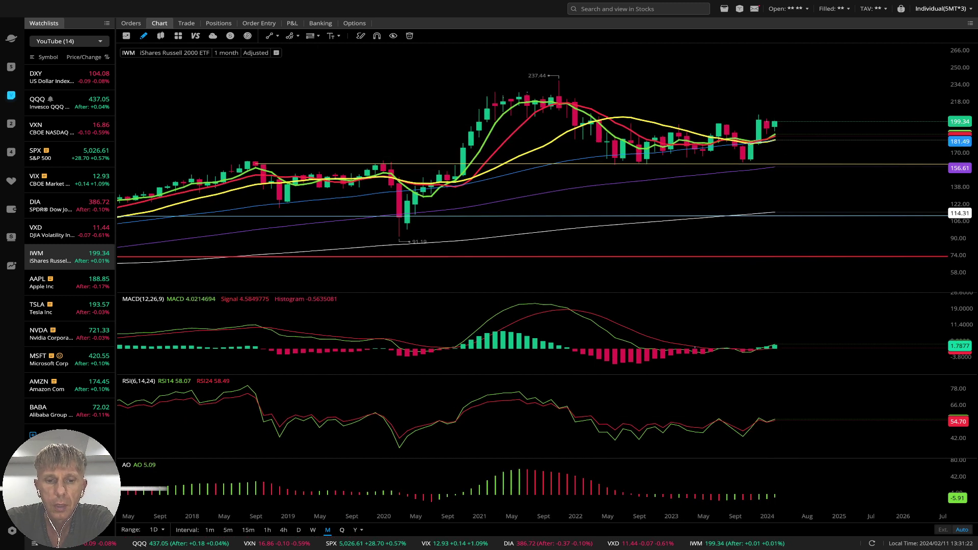
pyautogui.click(341, 530)
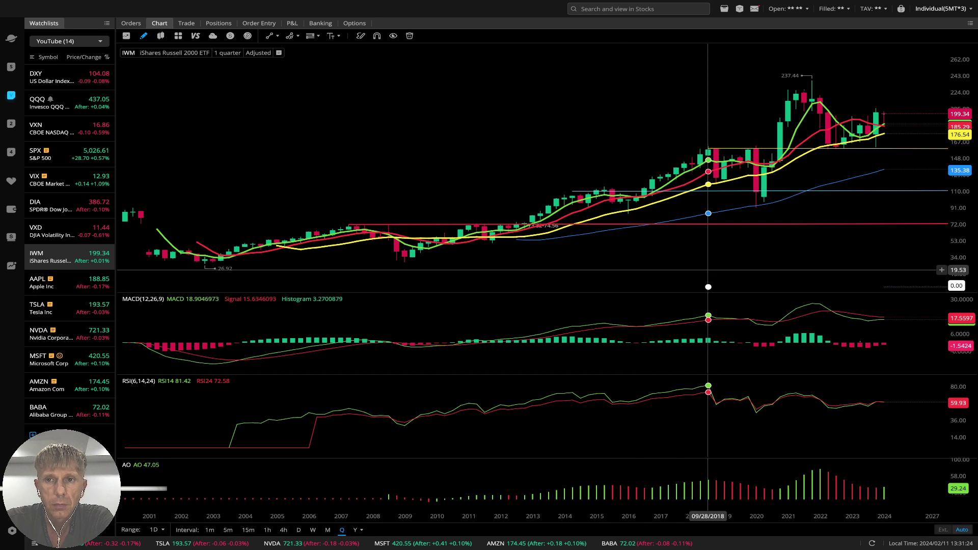
pyautogui.scroll(-3, 708, 270)
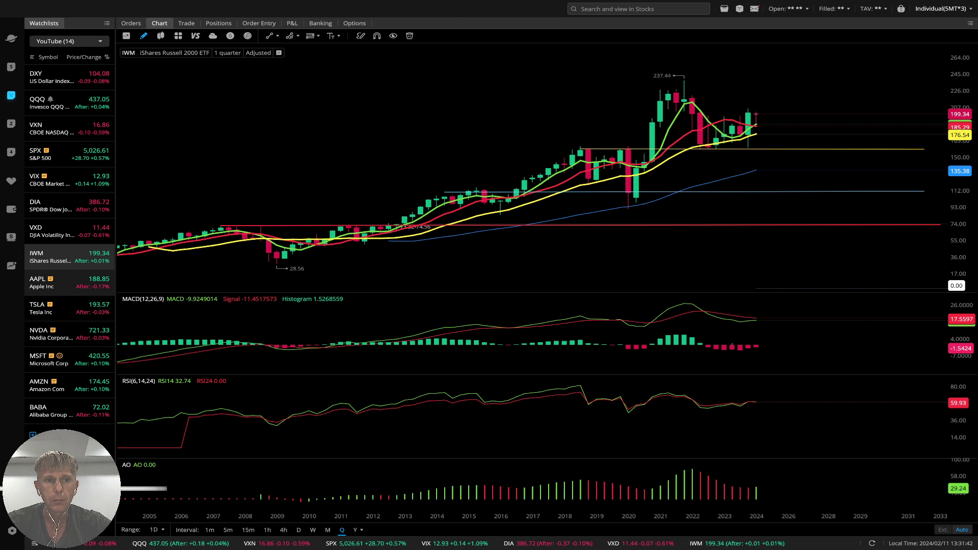
# Check AAPL on the daily and weekly intervals, and on its monthly chart raise the falling MACD trendline above the MACD lines.
pyautogui.click(66, 282)
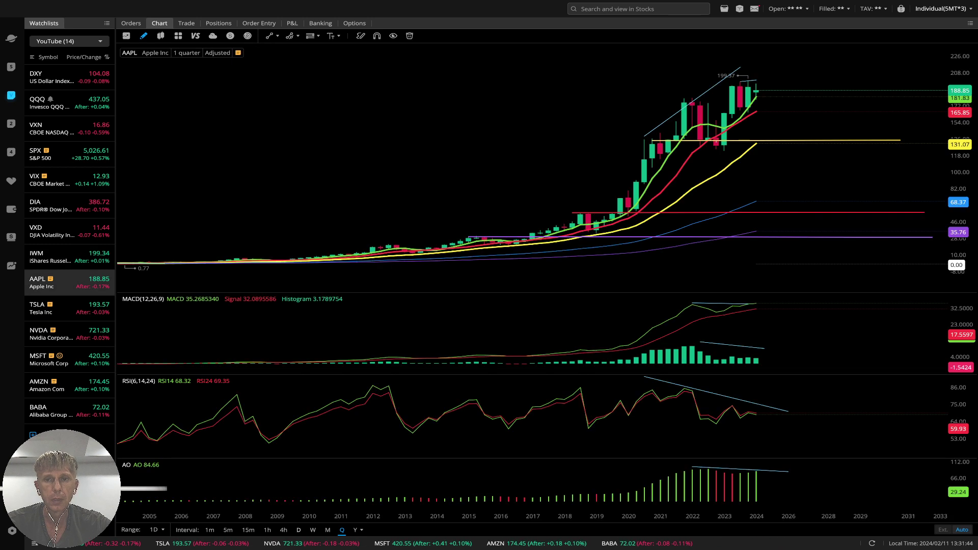
pyautogui.click(299, 530)
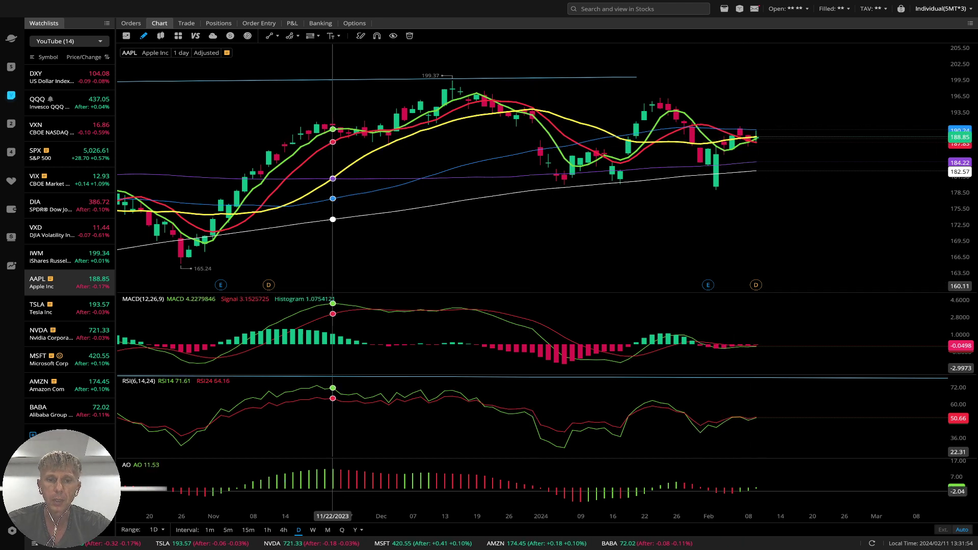
pyautogui.click(313, 530)
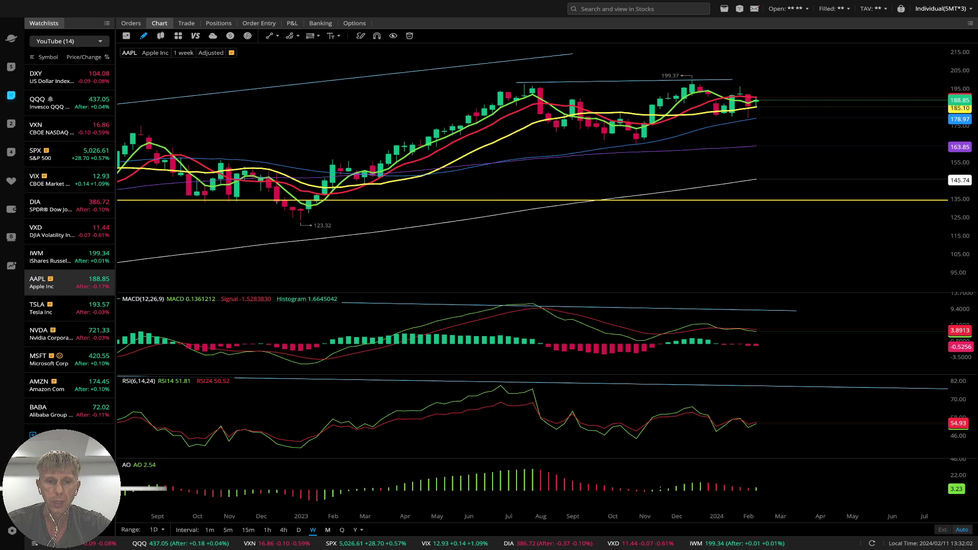
pyautogui.click(328, 531)
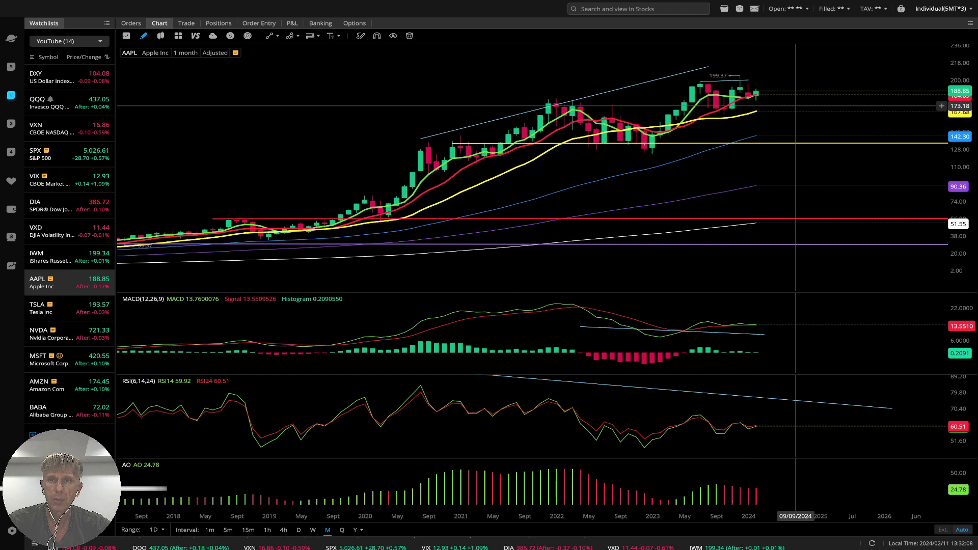
pyautogui.scroll(-2, 800, 101)
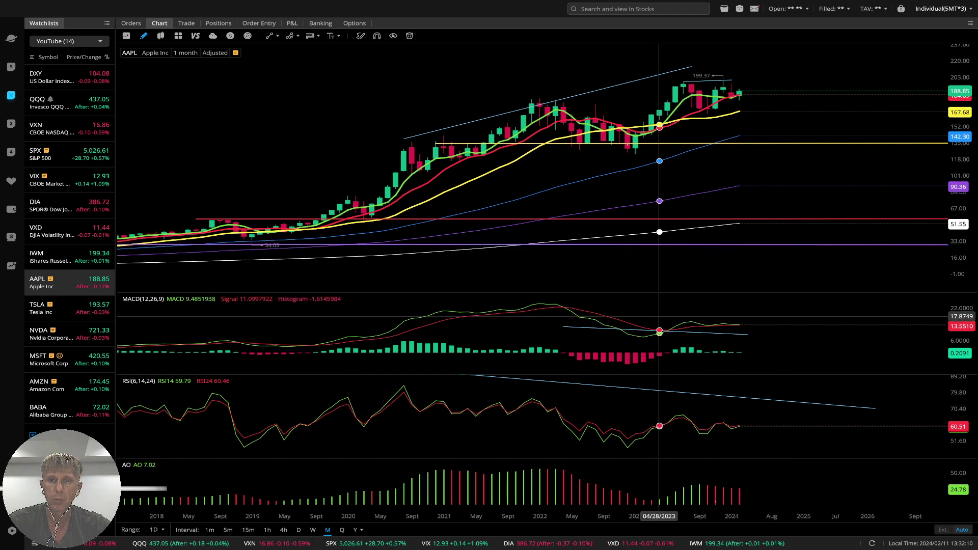
pyautogui.click(627, 329)
pyautogui.moveTo(627, 330); pyautogui.dragTo(627, 304)
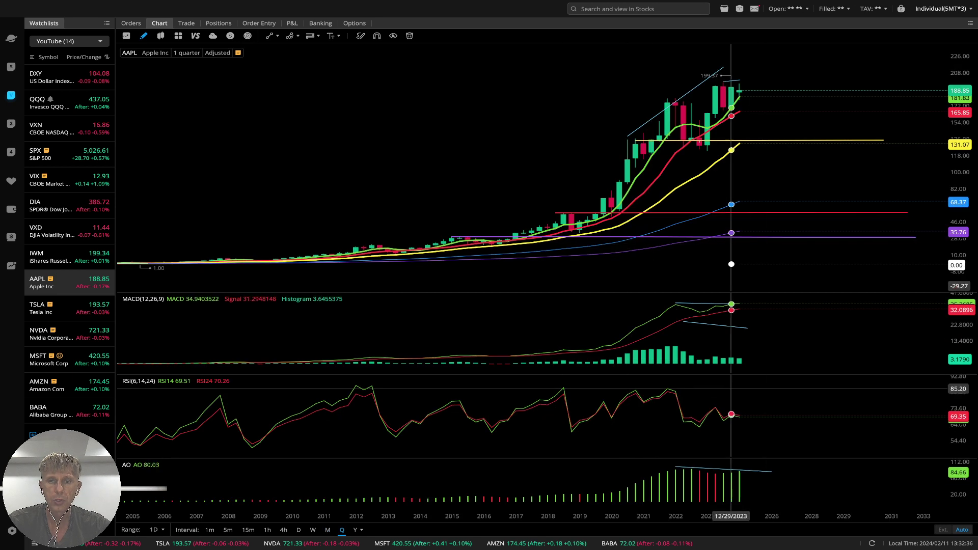
# On the quarterly AAPL chart, realign the lower MACD trendline with the histogram bars and draw a falling RSI trendline from the late-2021 peak.
pyautogui.click(747, 328)
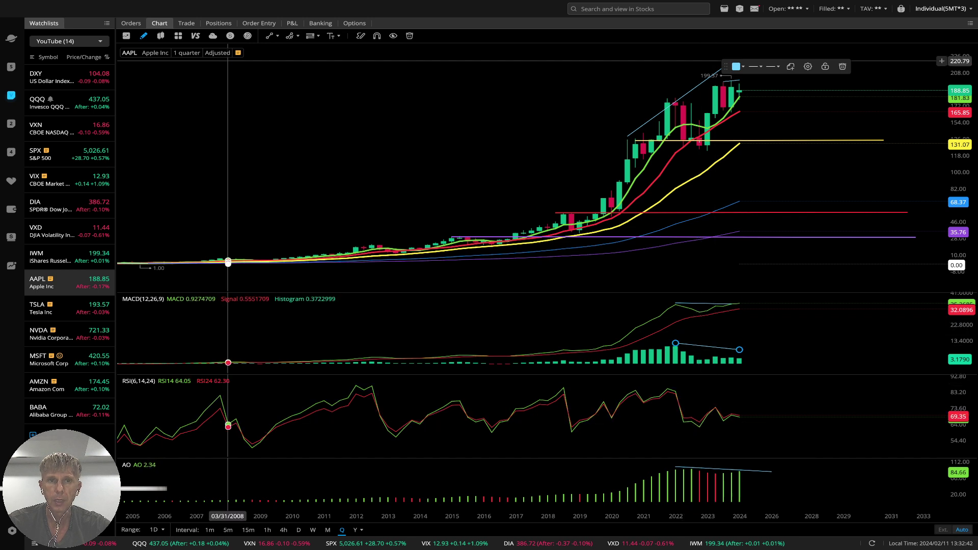
pyautogui.click(269, 36)
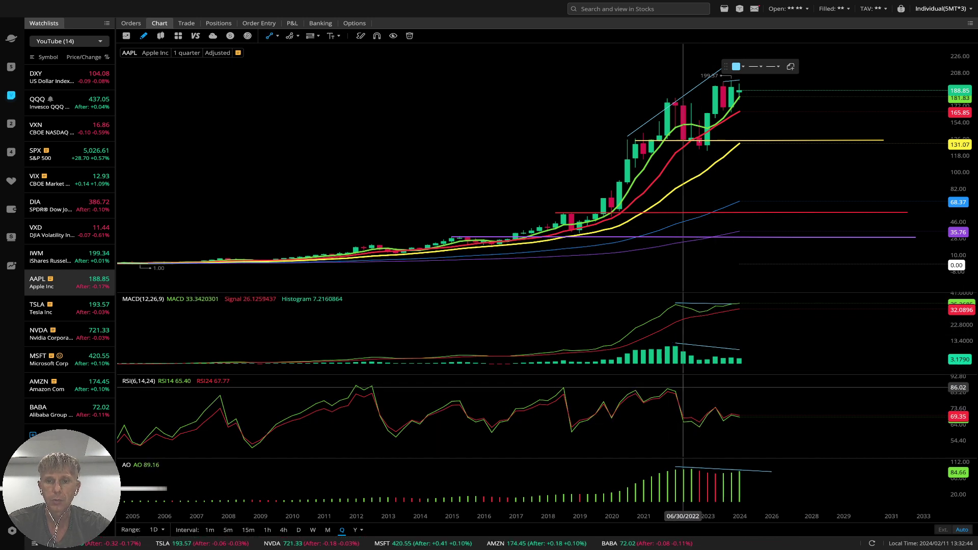
pyautogui.moveTo(668, 384); pyautogui.dragTo(755, 415)
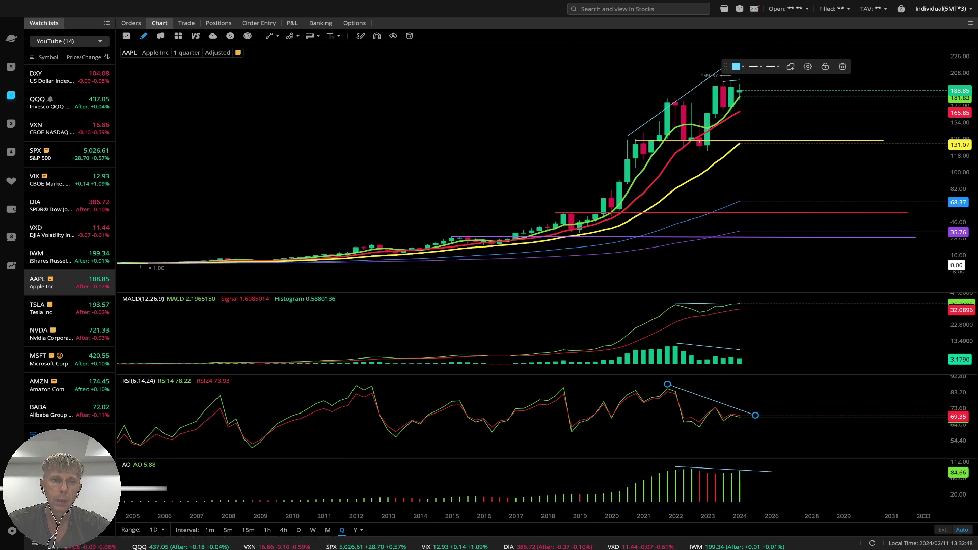
# Review the TSLA chart on the daily, weekly, monthly and quarterly intervals for divergences across price, MACD, RSI and AO.
pyautogui.click(63, 308)
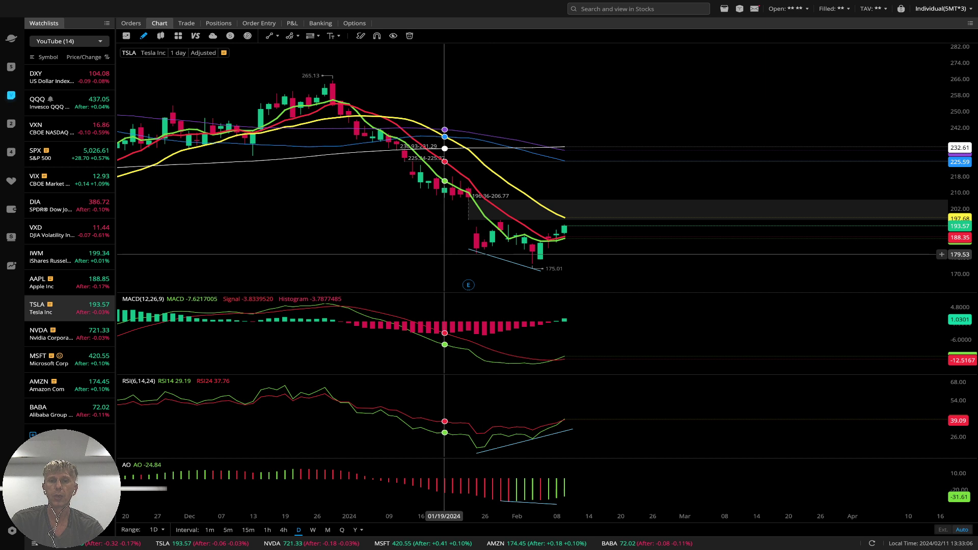
pyautogui.moveTo(445, 254); pyautogui.dragTo(509, 254)
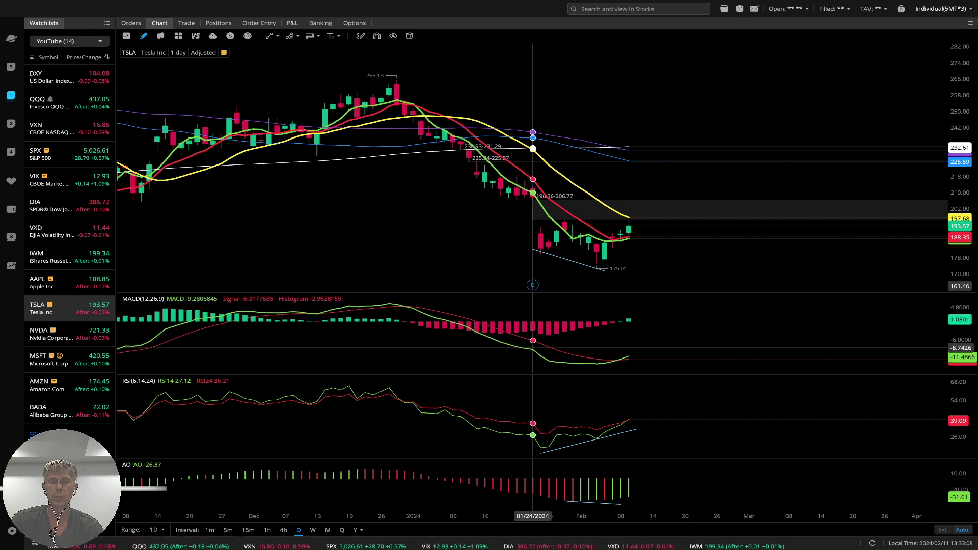
pyautogui.click(313, 530)
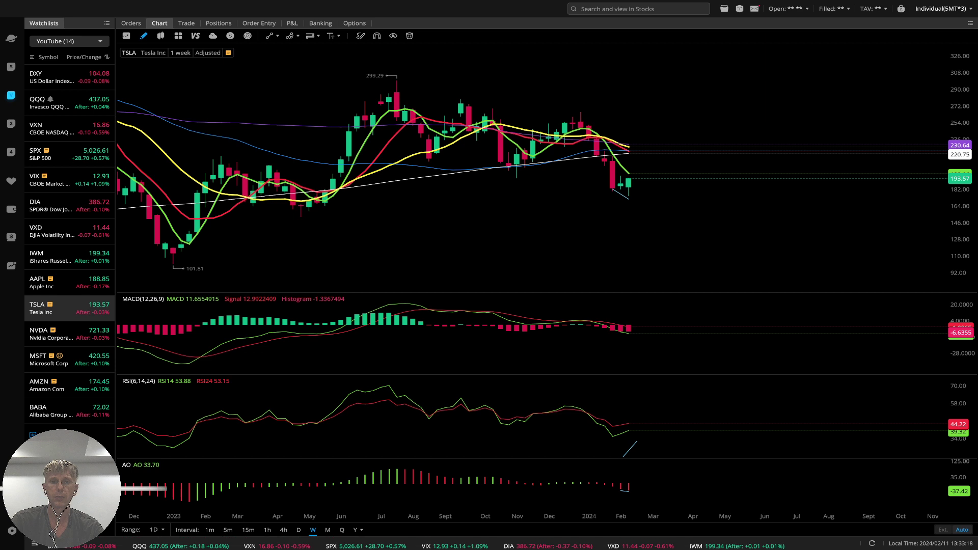
pyautogui.click(328, 530)
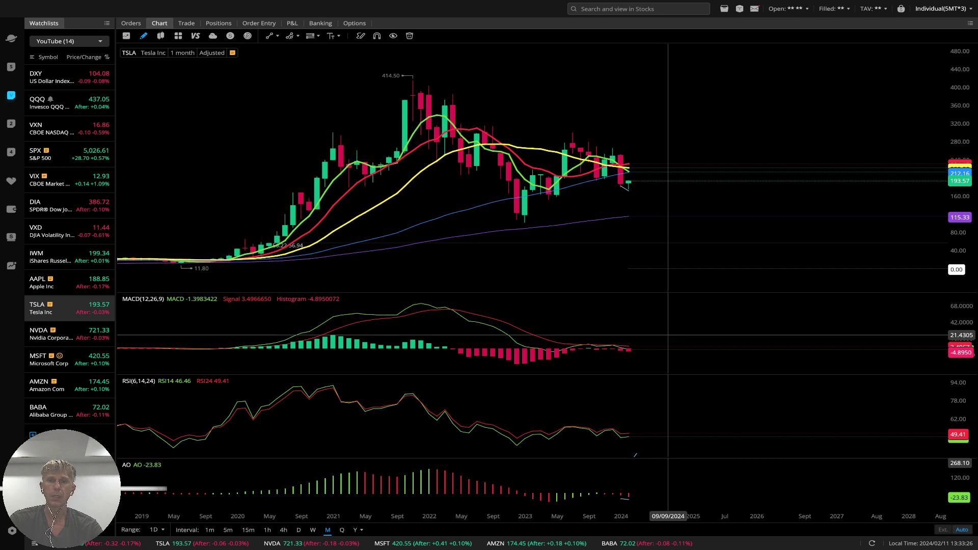
pyautogui.click(629, 191)
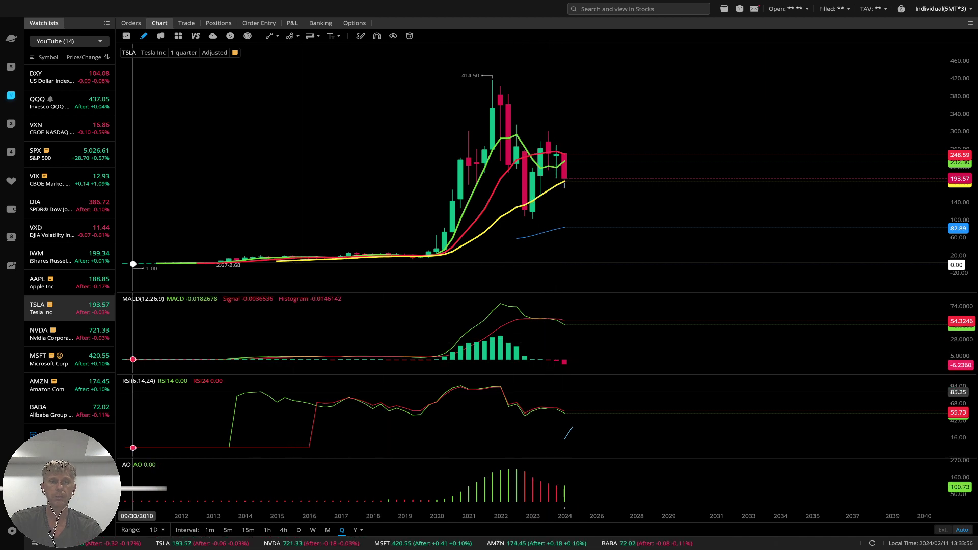
# Check NVDA on the daily interval, and on its weekly chart stretch the RSI trendline from the mid-2023 peak to the latest RSI high.
pyautogui.click(69, 334)
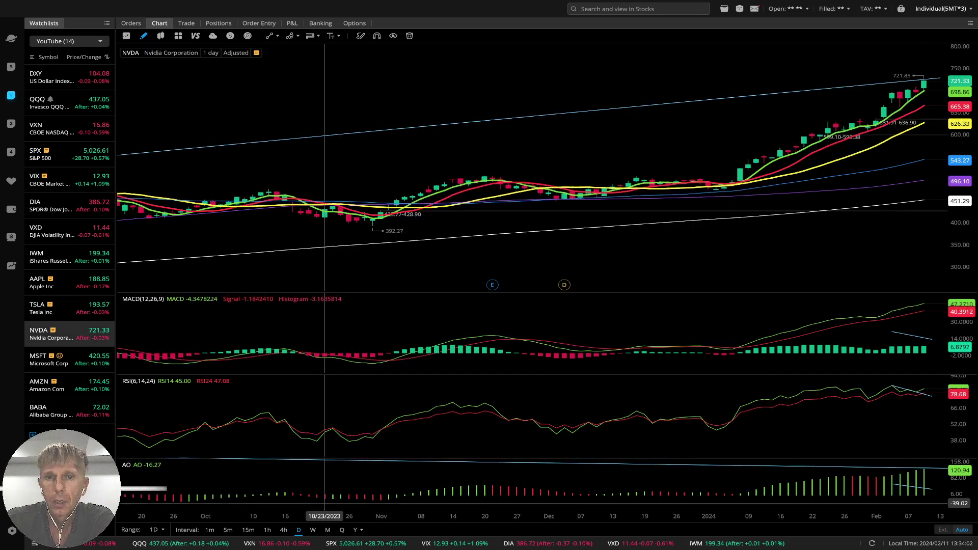
pyautogui.moveTo(603, 142); pyautogui.dragTo(549, 135)
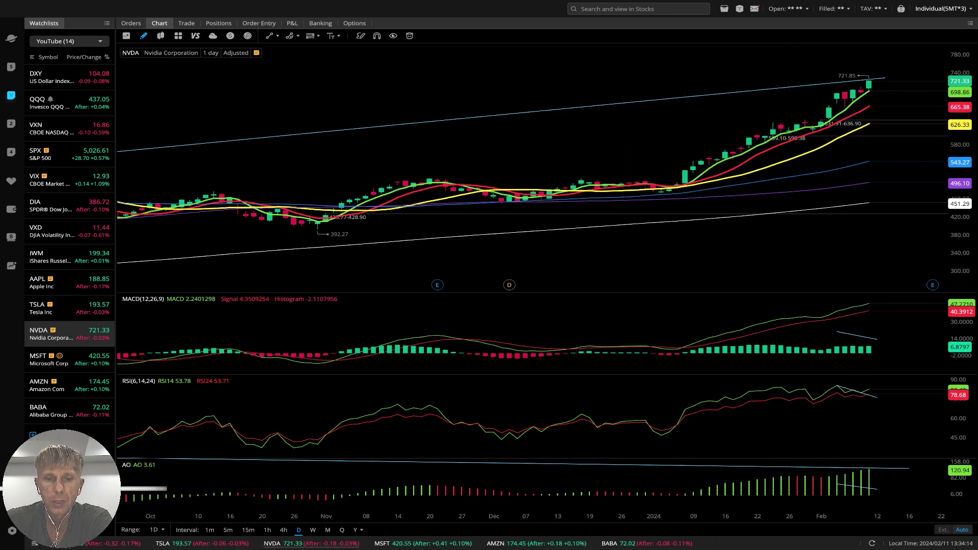
pyautogui.click(313, 530)
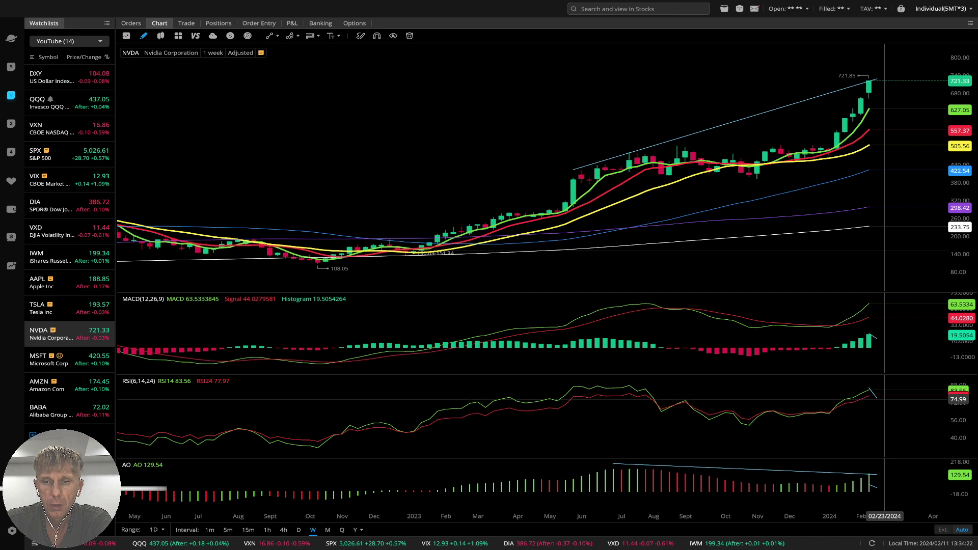
pyautogui.moveTo(870, 388); pyautogui.dragTo(614, 388)
pyautogui.click(876, 409)
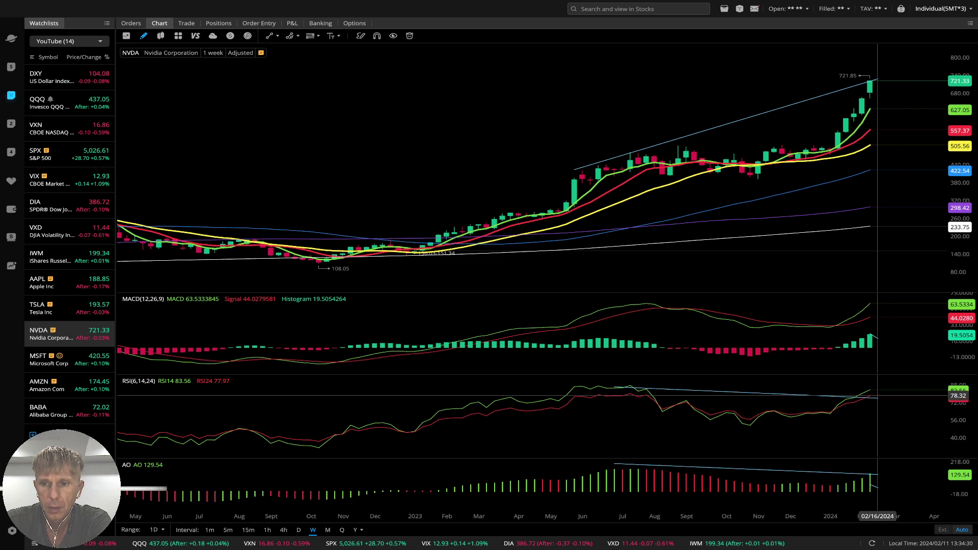
pyautogui.moveTo(878, 398); pyautogui.dragTo(878, 389)
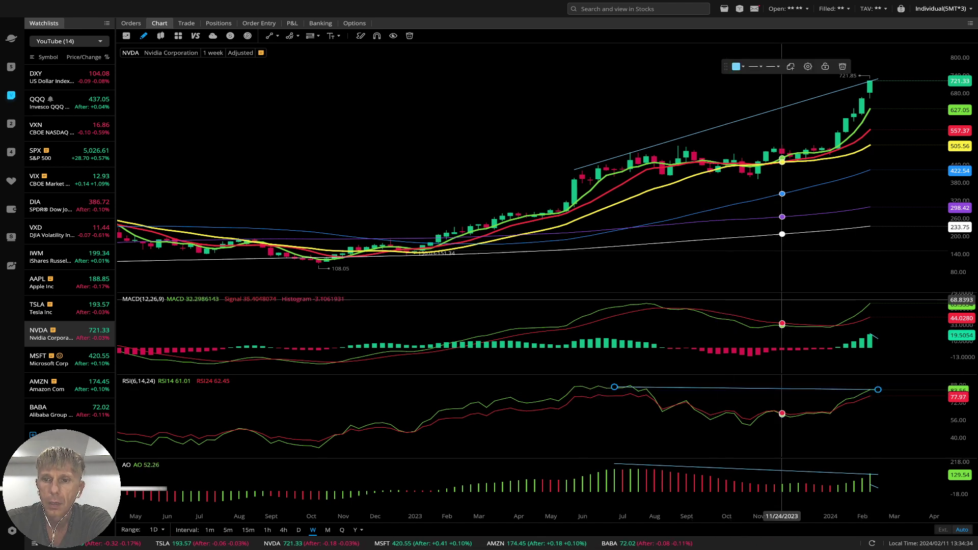
# On the weekly NVDA chart, stretch the MACD trendline from the mid-2023 peak to the latest MACD line value.
pyautogui.moveTo(871, 334); pyautogui.dragTo(630, 301)
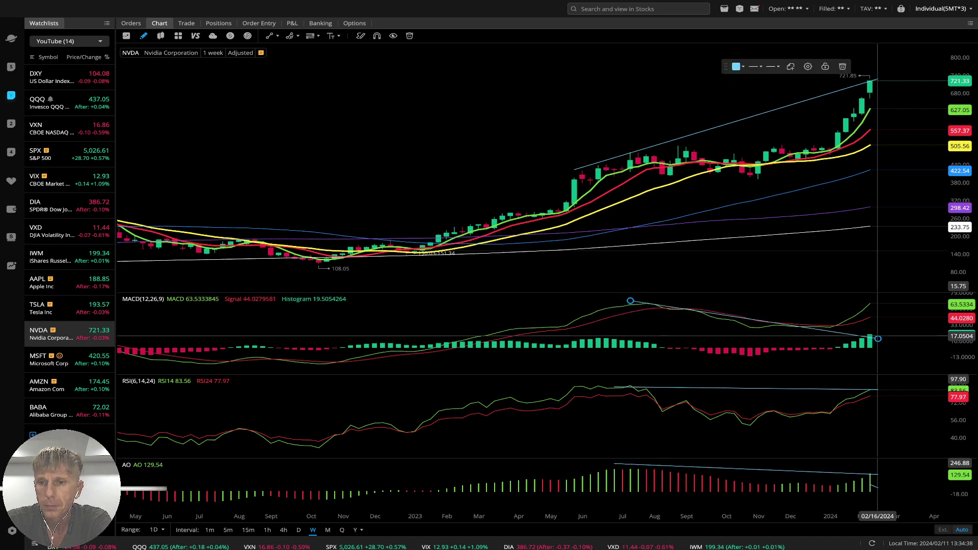
pyautogui.moveTo(878, 338)
pyautogui.mouseDown()
pyautogui.moveTo(875, 306)
pyautogui.moveTo(886, 304)
pyautogui.mouseUp()
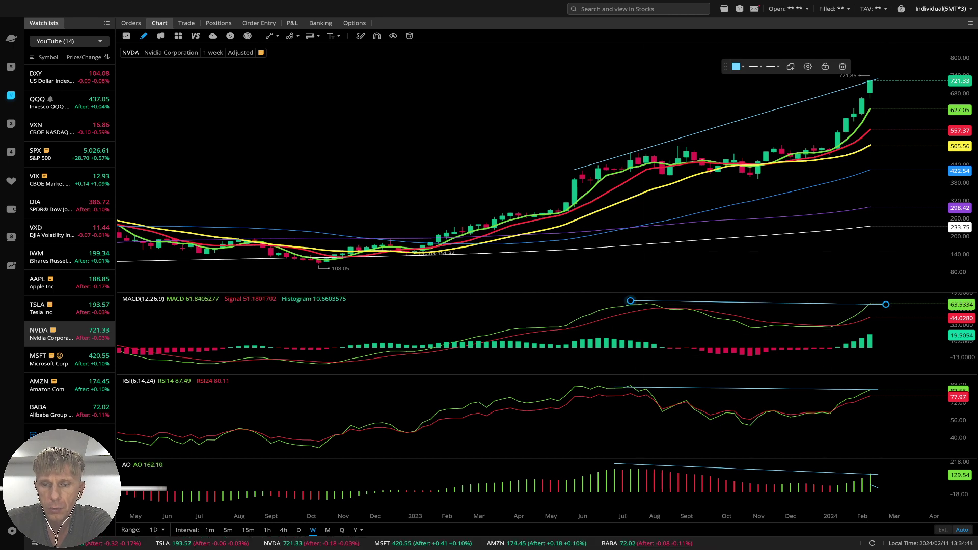
pyautogui.moveTo(630, 301); pyautogui.dragTo(614, 302)
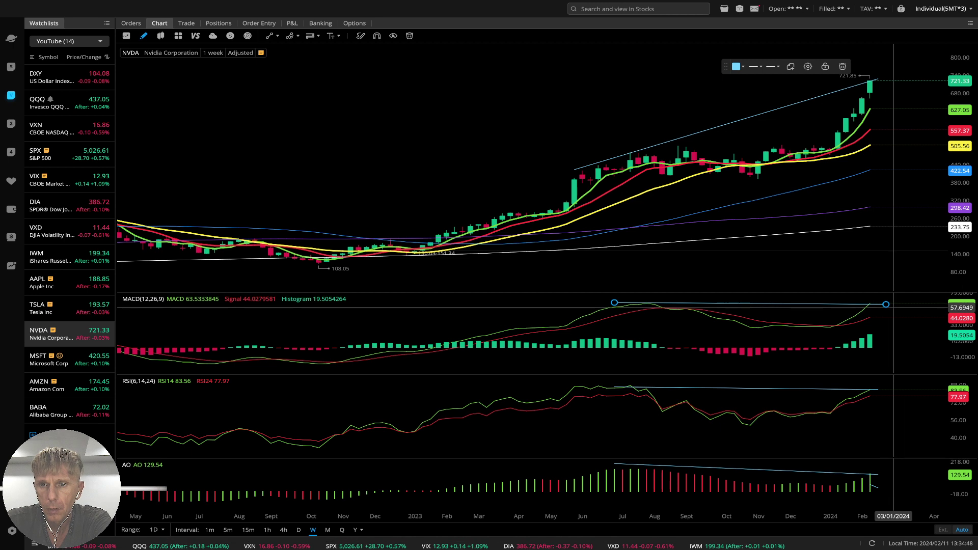
pyautogui.moveTo(886, 306); pyautogui.dragTo(887, 304)
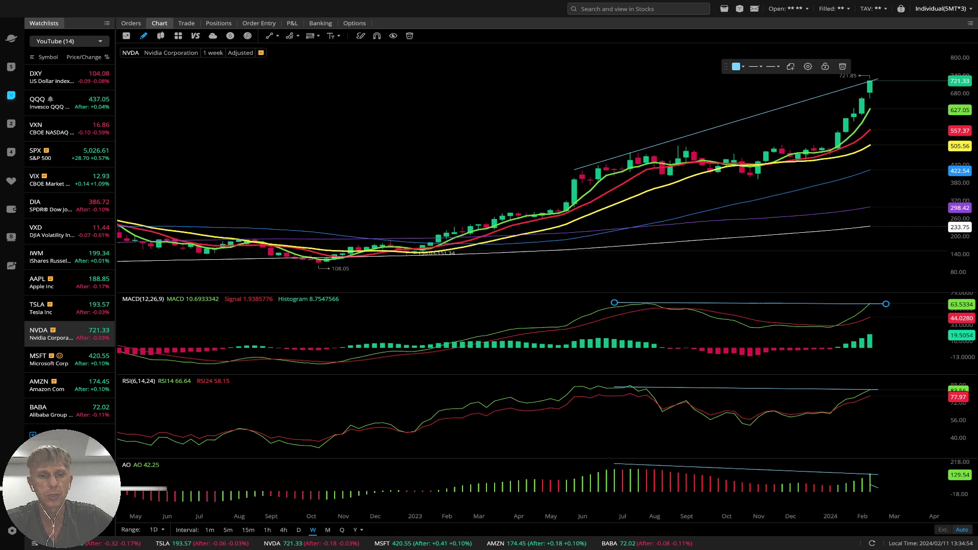
# Extend the monthly NVDA RSI trendline back to the 2017 peak and fine-tune its starting point on the quarterly chart.
pyautogui.click(328, 530)
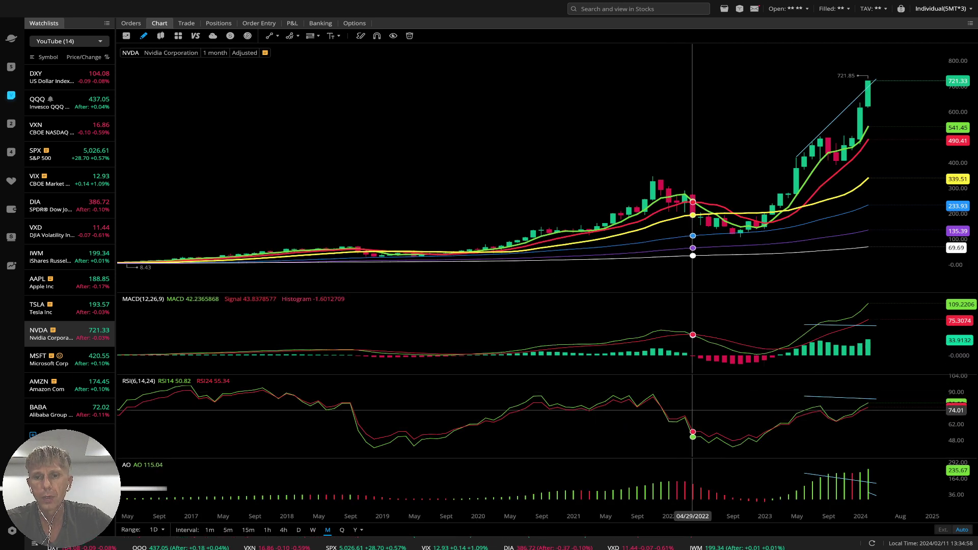
pyautogui.click(804, 396)
pyautogui.moveTo(749, 395)
pyautogui.mouseDown()
pyautogui.moveTo(605, 385)
pyautogui.moveTo(191, 387)
pyautogui.mouseUp()
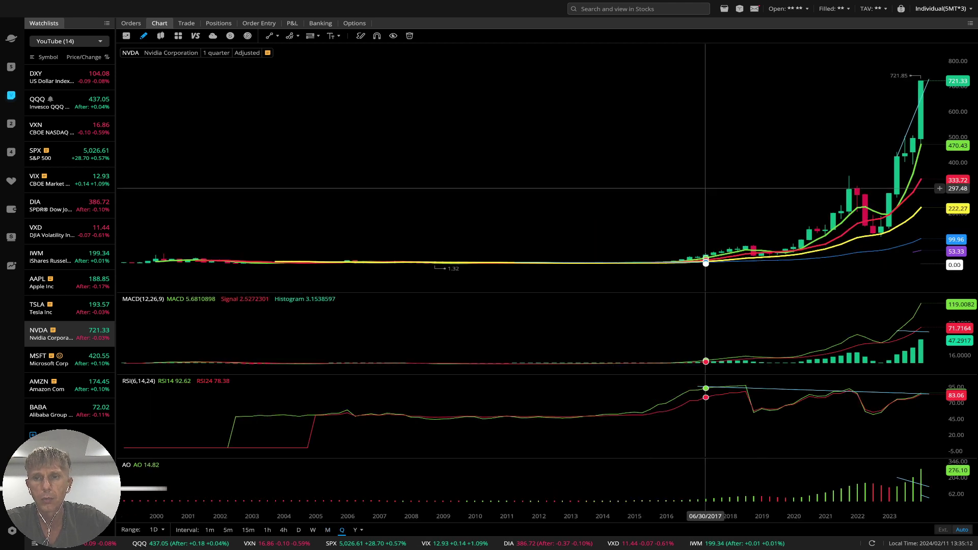
pyautogui.moveTo(703, 387); pyautogui.dragTo(557, 388)
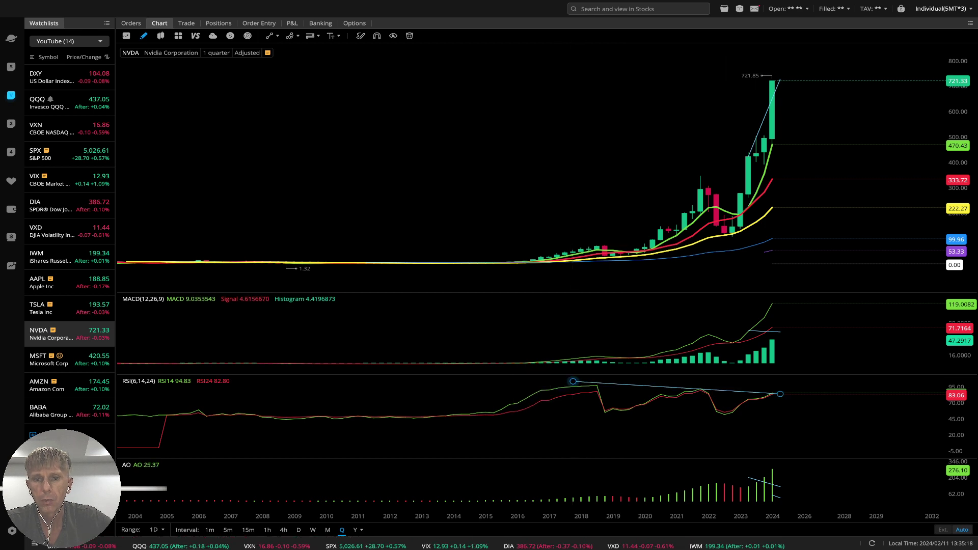
pyautogui.click(574, 382)
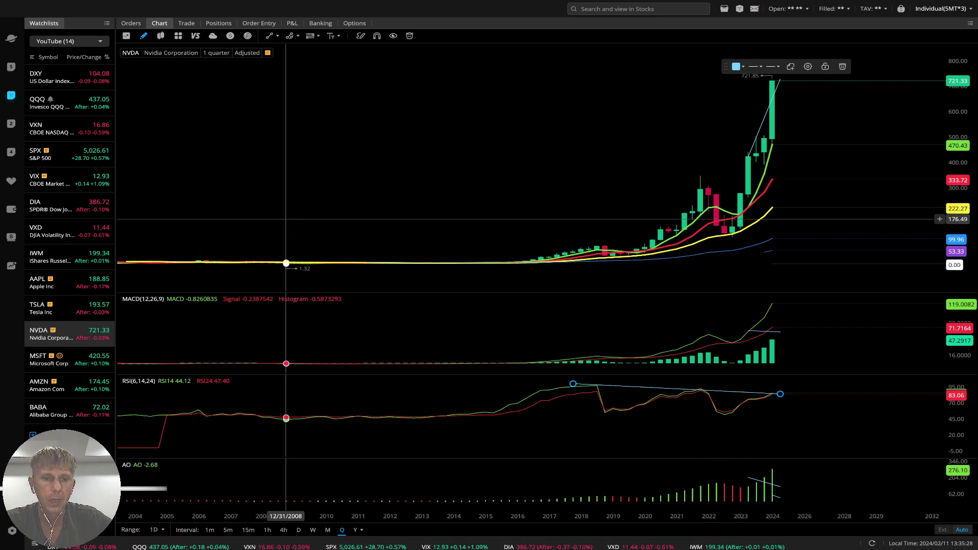
# On the monthly MSFT chart, extend the price trendline back to the late-2021 high and align the MACD trendline from its early-2022 peak to the latest value.
pyautogui.press('Down')
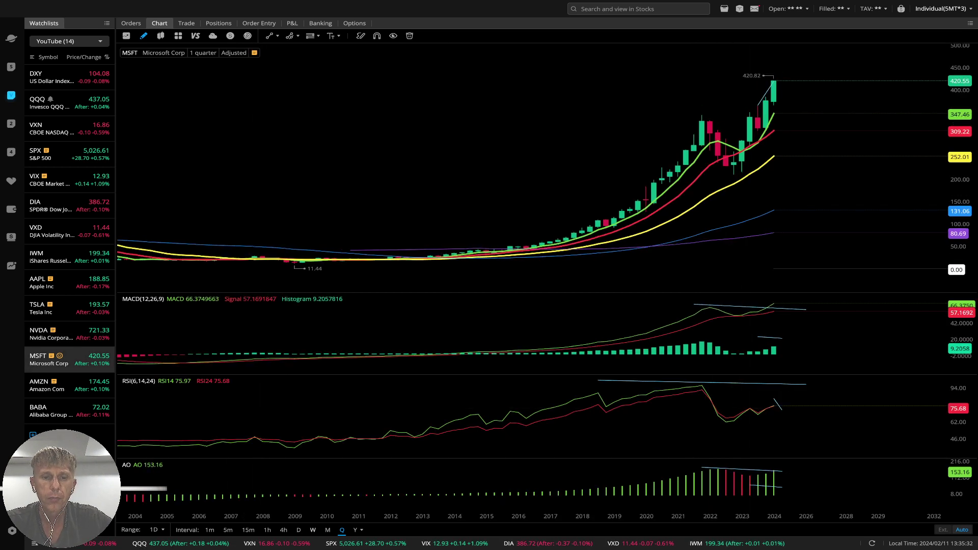
pyautogui.click(299, 530)
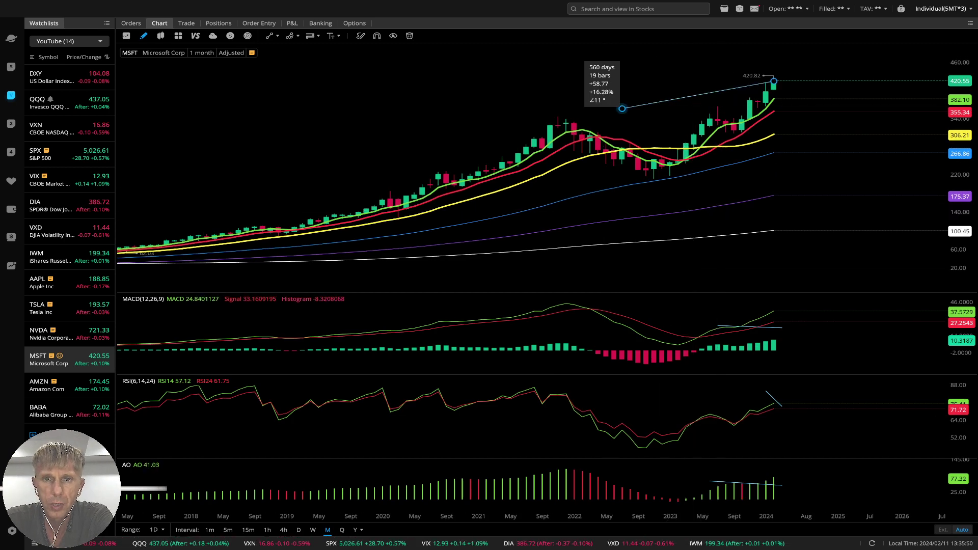
pyautogui.moveTo(622, 108); pyautogui.dragTo(551, 119)
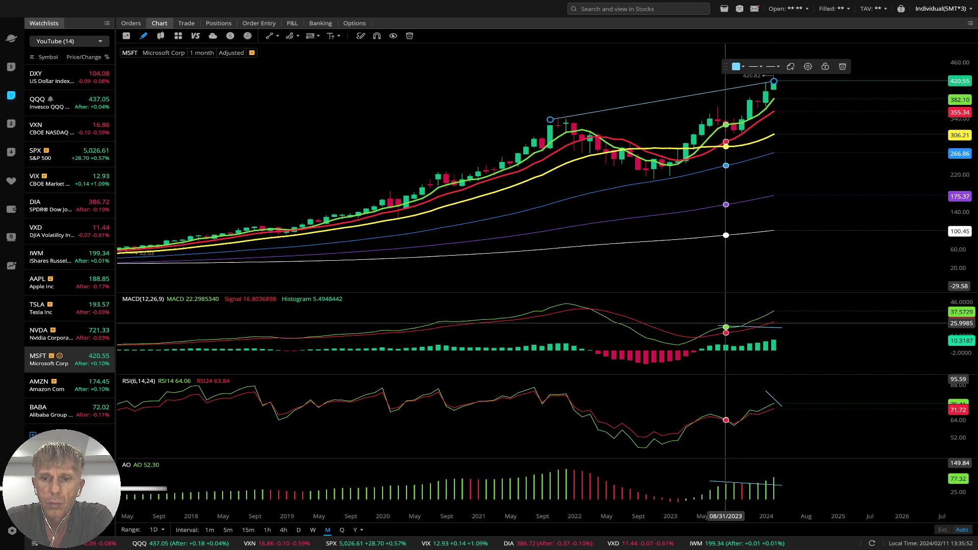
pyautogui.moveTo(718, 326); pyautogui.dragTo(575, 301)
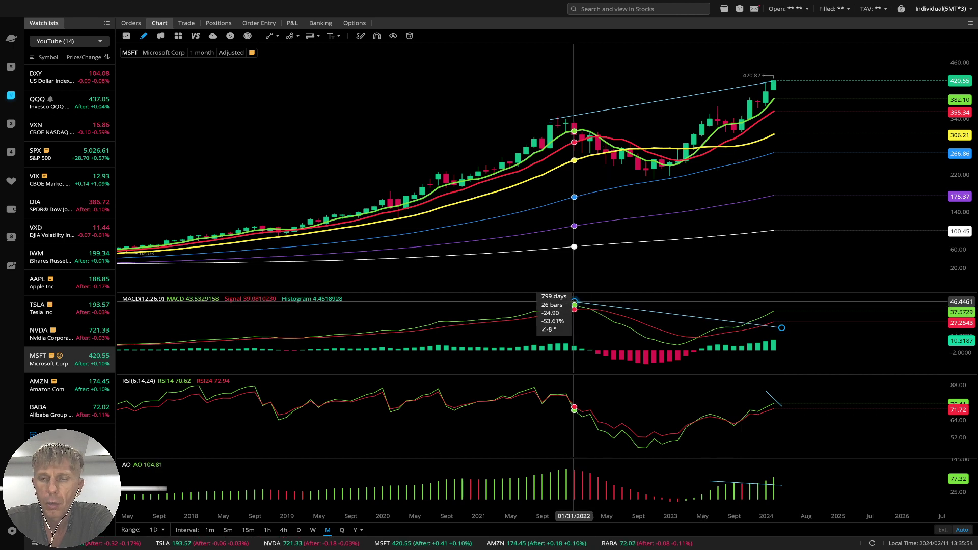
pyautogui.moveTo(782, 327); pyautogui.dragTo(790, 313)
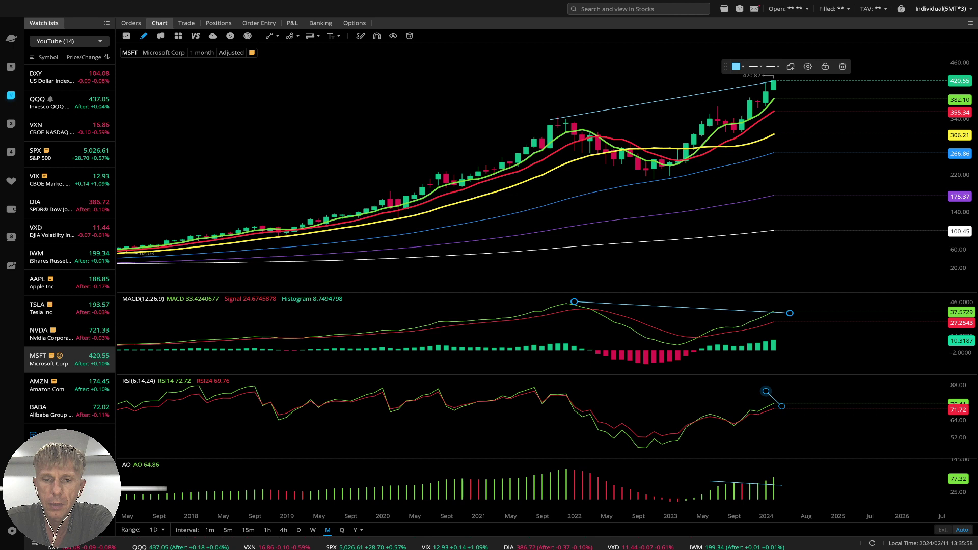
# Extend the monthly MSFT RSI and AO trendlines back to their 2021 peaks.
pyautogui.moveTo(766, 391); pyautogui.dragTo(527, 389)
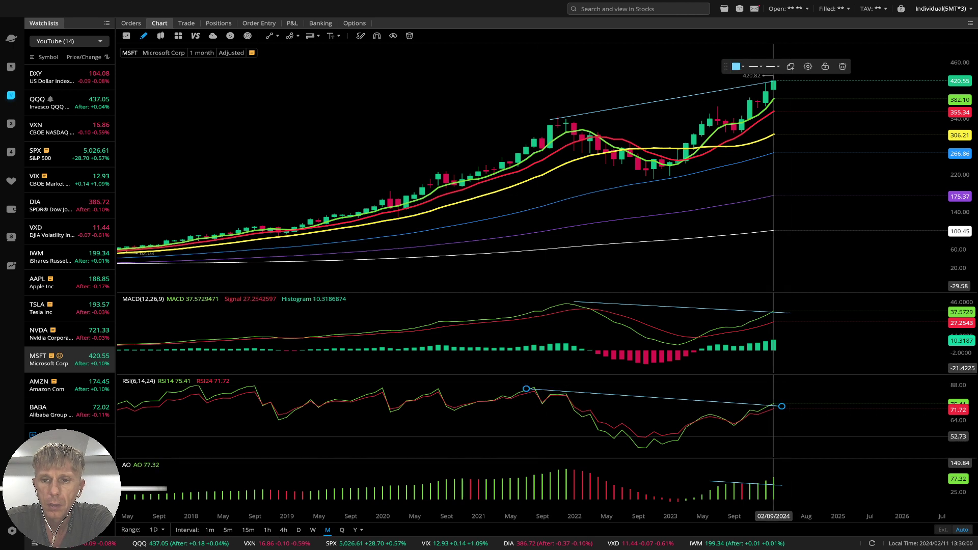
pyautogui.click(774, 484)
pyautogui.moveTo(710, 481); pyautogui.dragTo(559, 469)
pyautogui.click(726, 436)
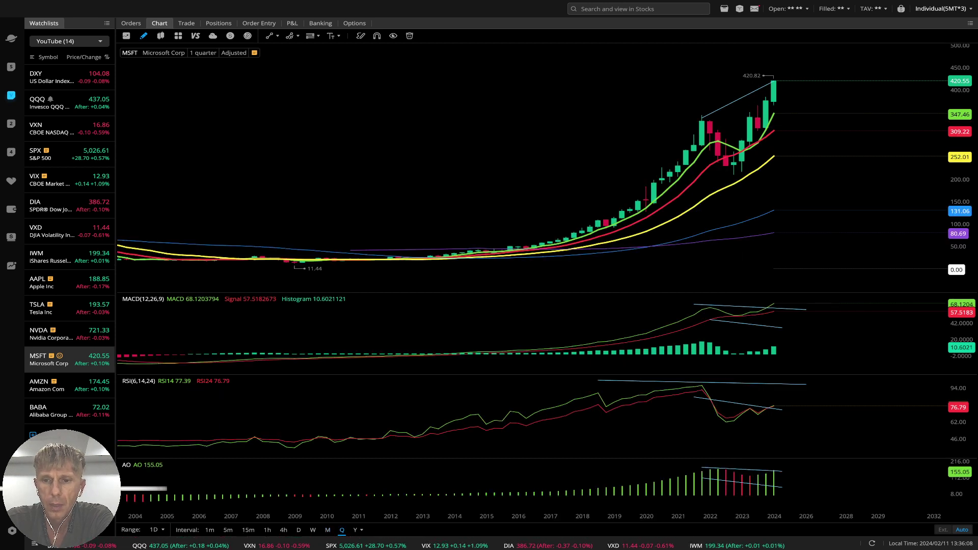
# On the quarterly MSFT chart, raise the shorter RSI trendline to the 2021 peak and delete the longer RSI line and the lower AO line.
pyautogui.click(717, 401)
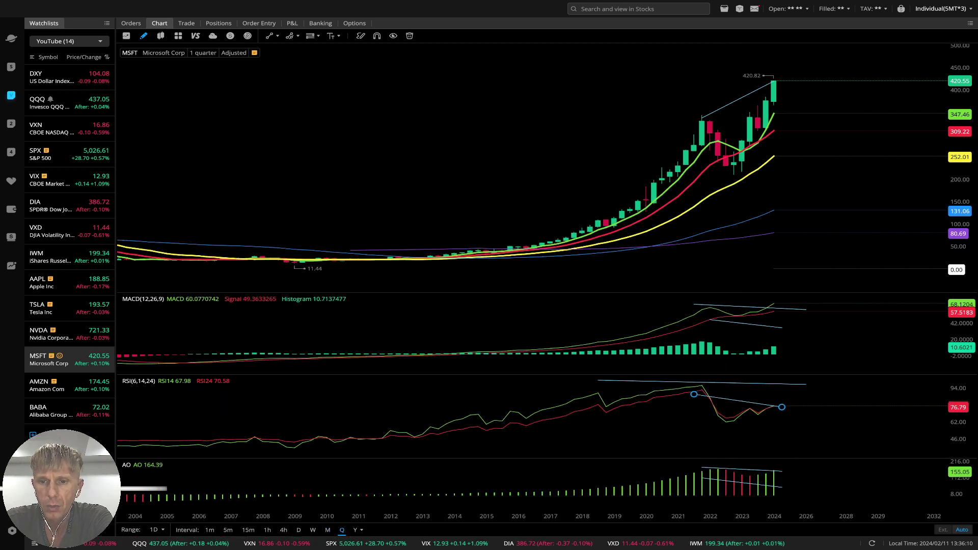
pyautogui.moveTo(717, 391); pyautogui.dragTo(717, 392)
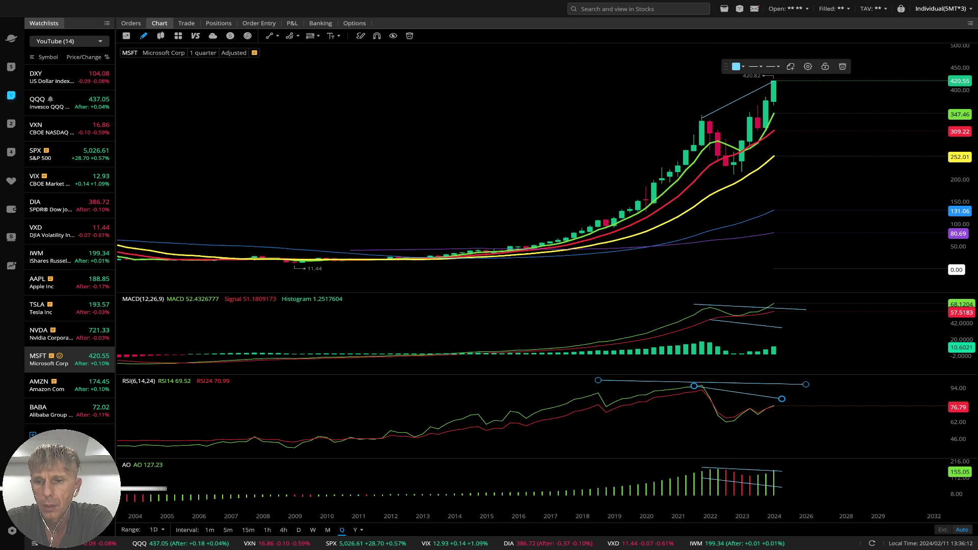
pyautogui.click(742, 384)
pyautogui.press('Delete')
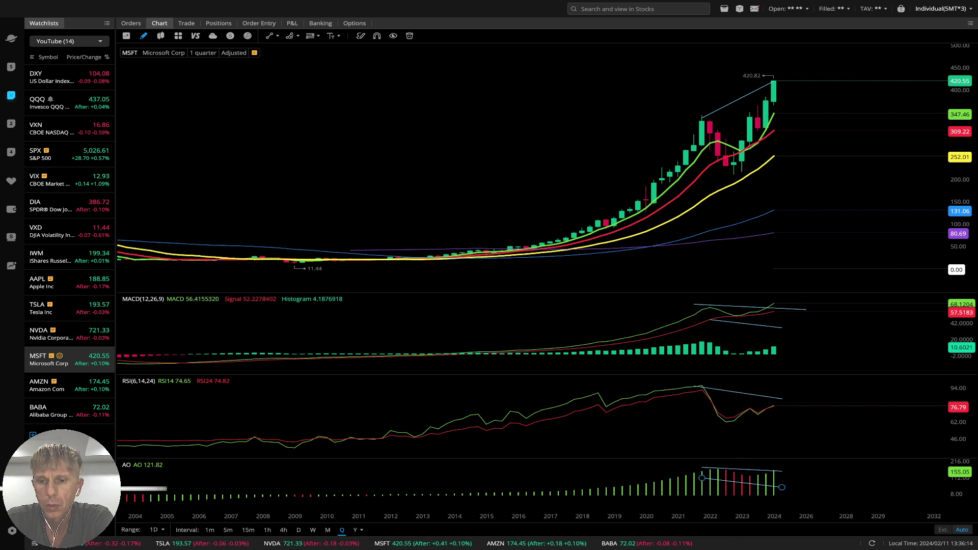
pyautogui.press('Delete')
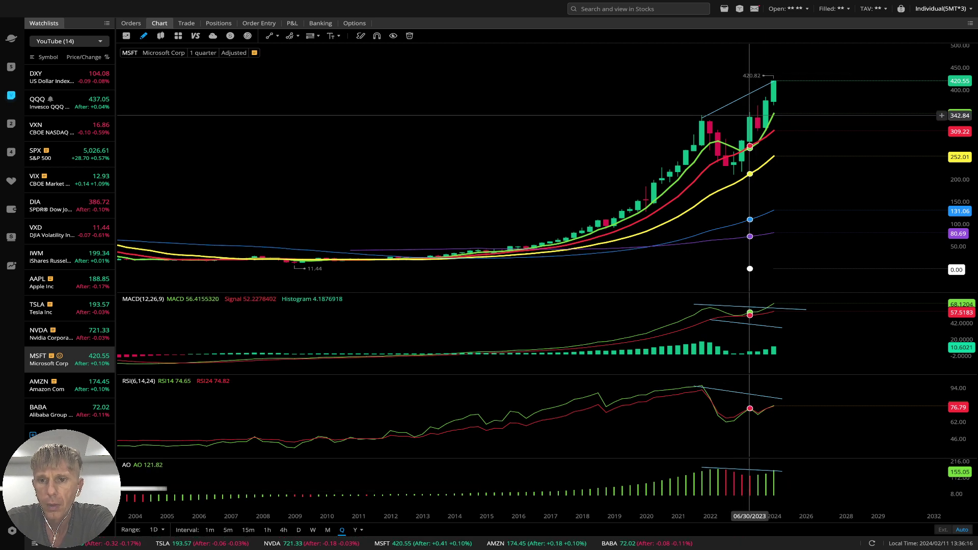
# Move the lower quarterly MSFT MACD trendline onto the histogram peaks and delete the trendline along the MACD lines.
pyautogui.click(766, 327)
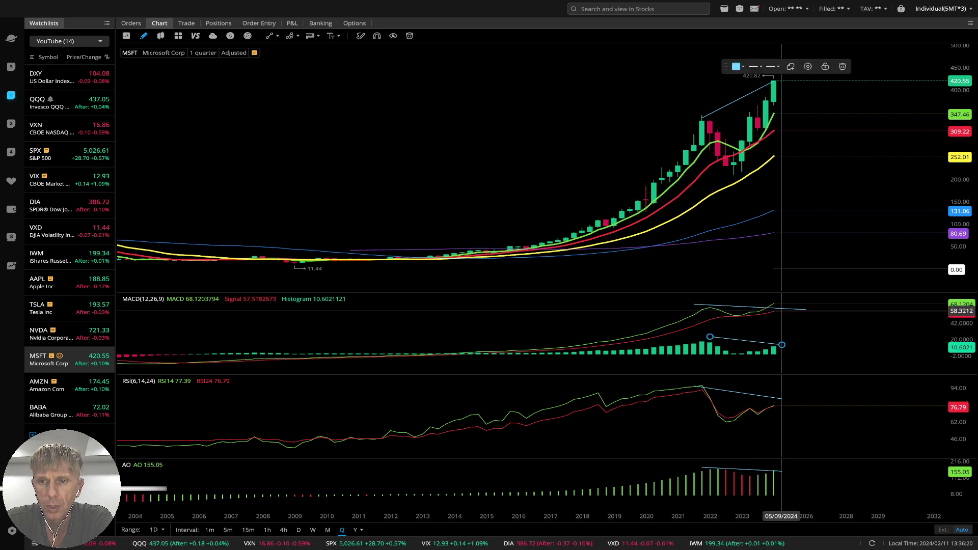
pyautogui.click(789, 311)
pyautogui.press('Delete')
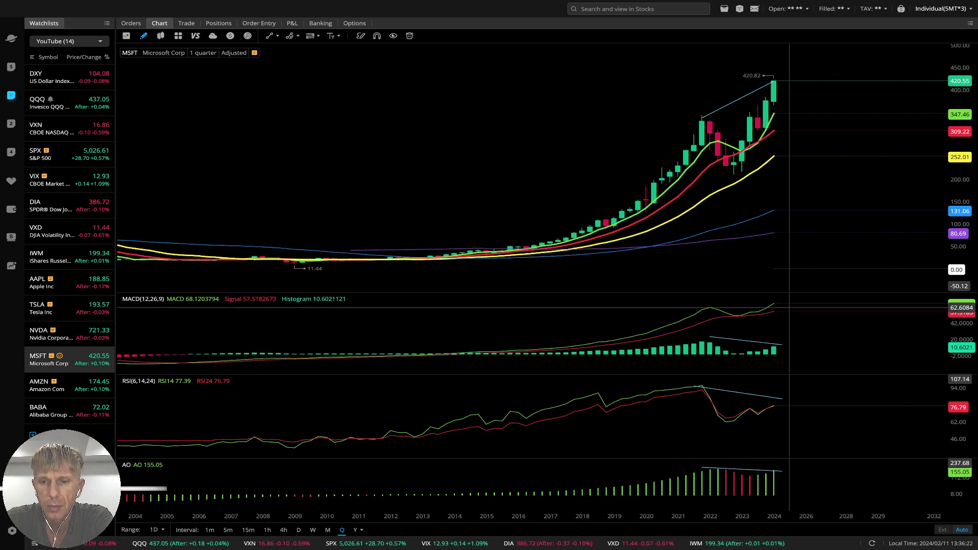
pyautogui.click(713, 337)
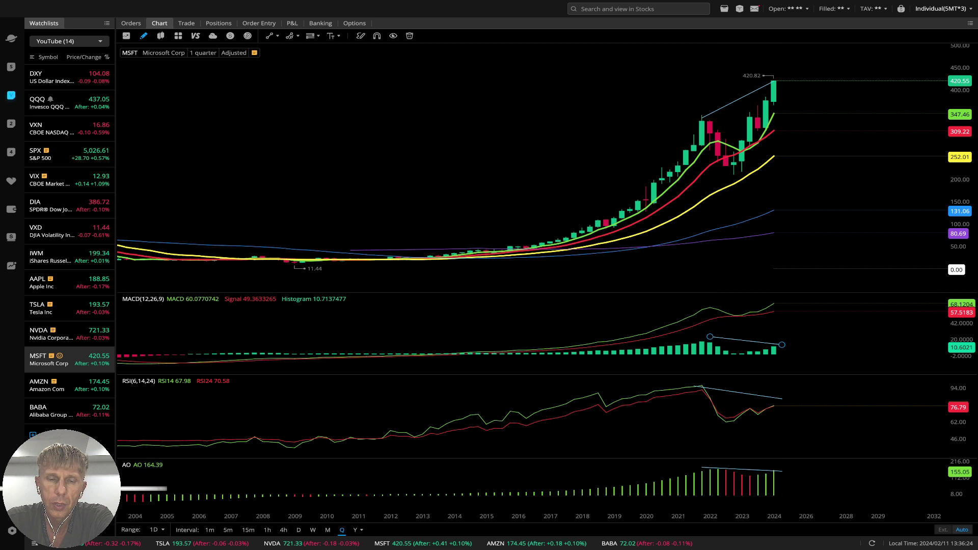
pyautogui.click(470, 498)
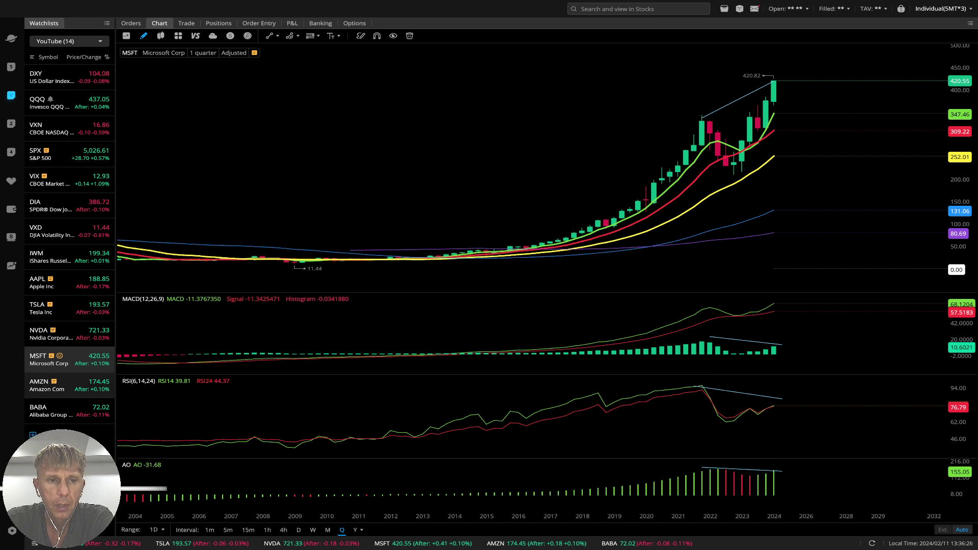
# Review AMZN on the daily and weekly intervals and extend its monthly AO trendline back to the late-2020 peak.
pyautogui.click(69, 385)
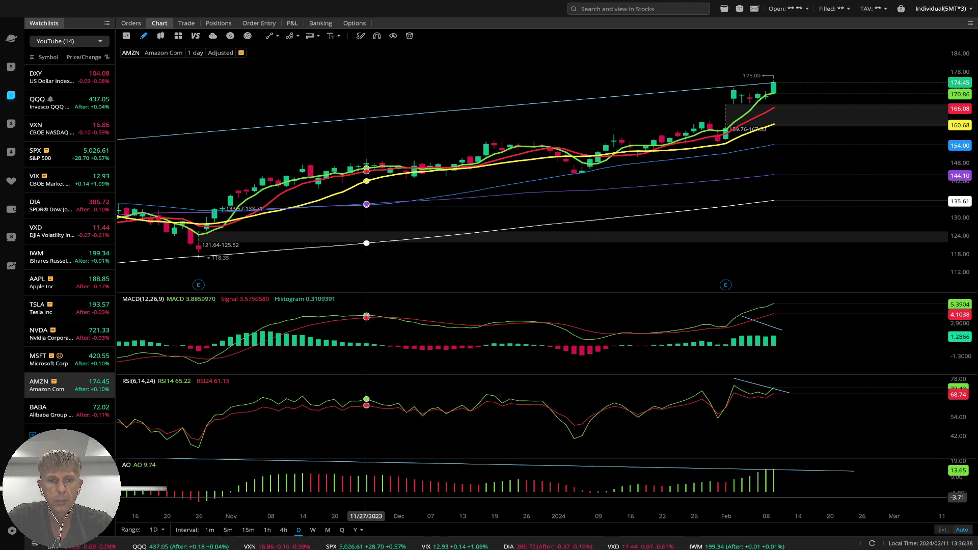
pyautogui.click(313, 530)
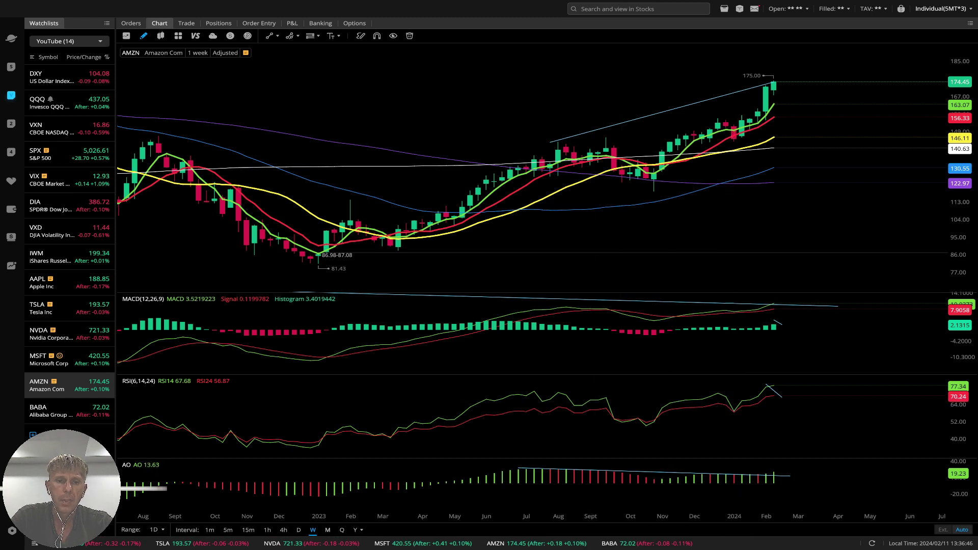
pyautogui.click(328, 530)
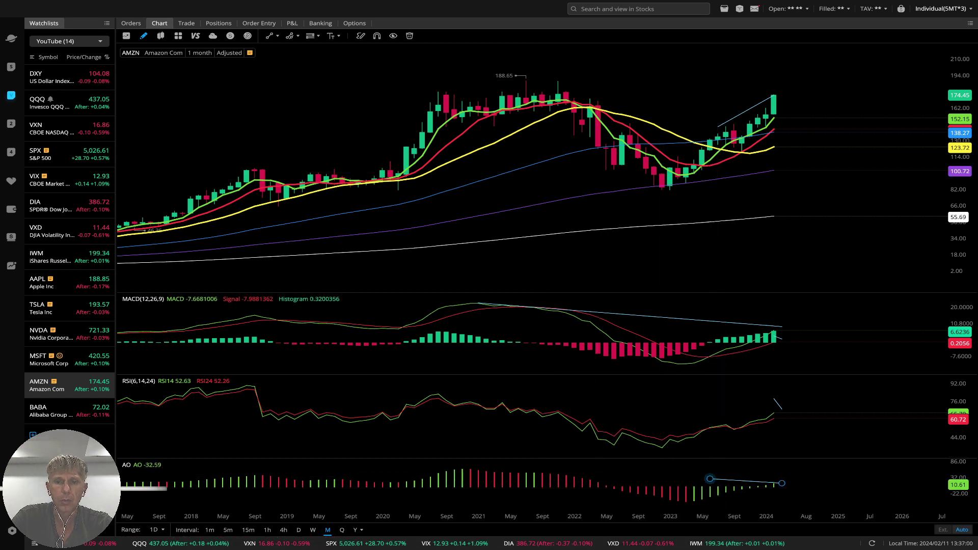
pyautogui.moveTo(694, 478); pyautogui.dragTo(470, 472)
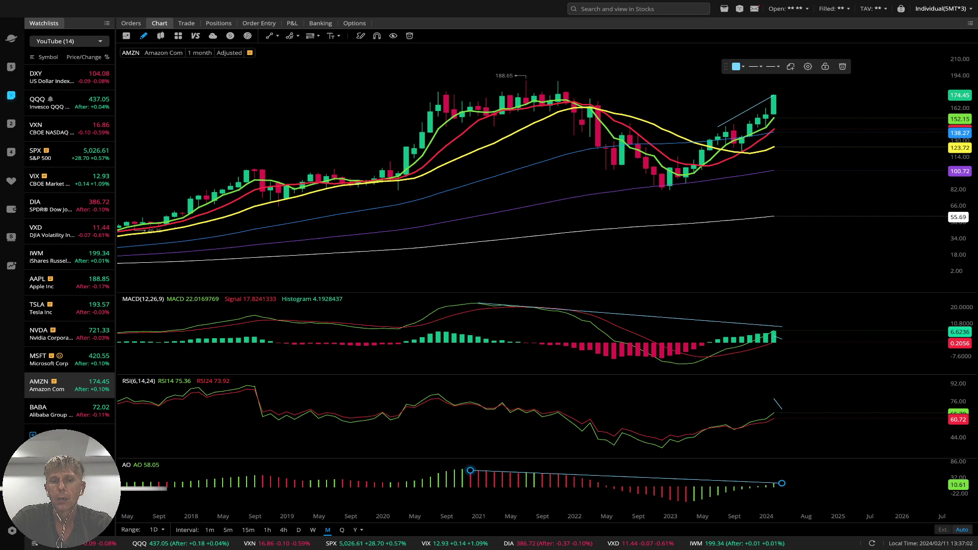
# Review the quarterly AMZN chart and the weekly, monthly and quarterly BABA charts with their divergence trendlines.
pyautogui.click(342, 531)
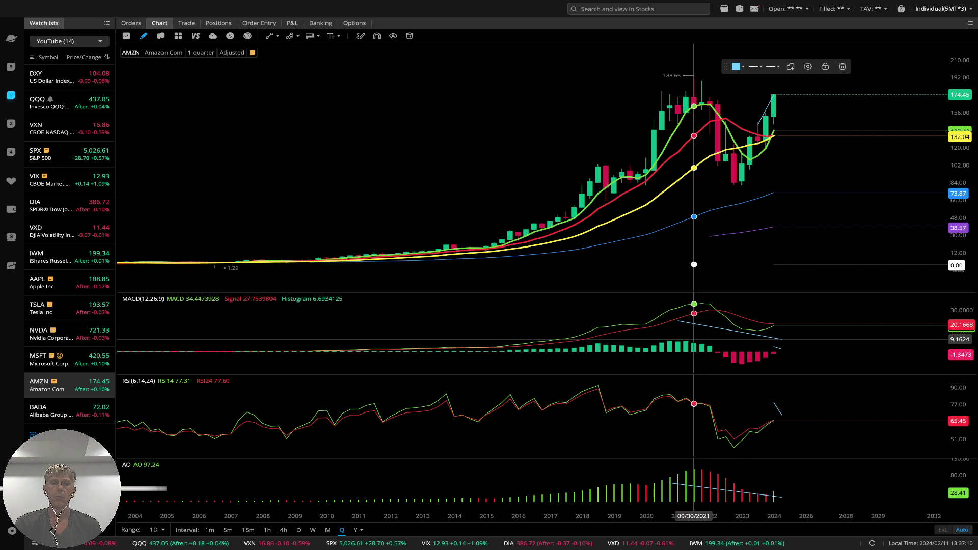
pyautogui.click(69, 411)
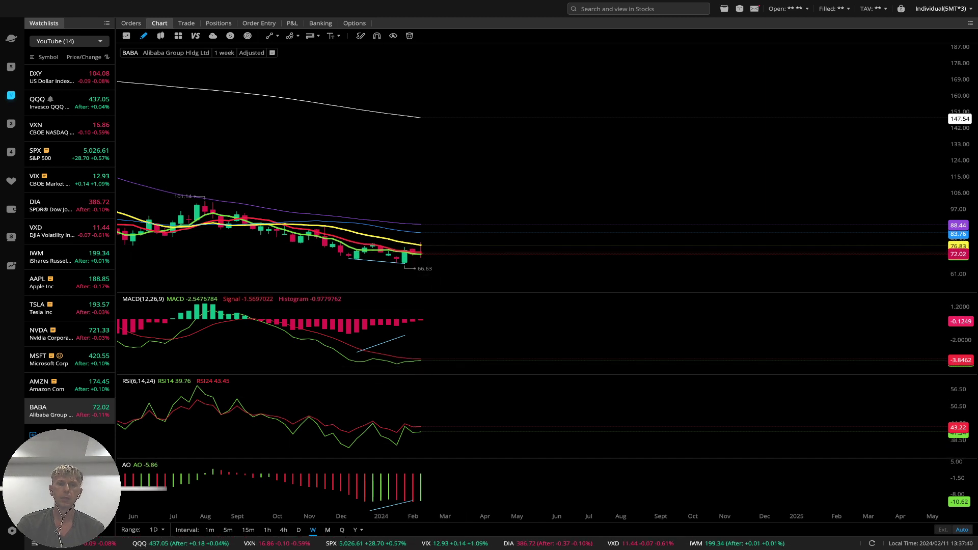
pyautogui.click(328, 530)
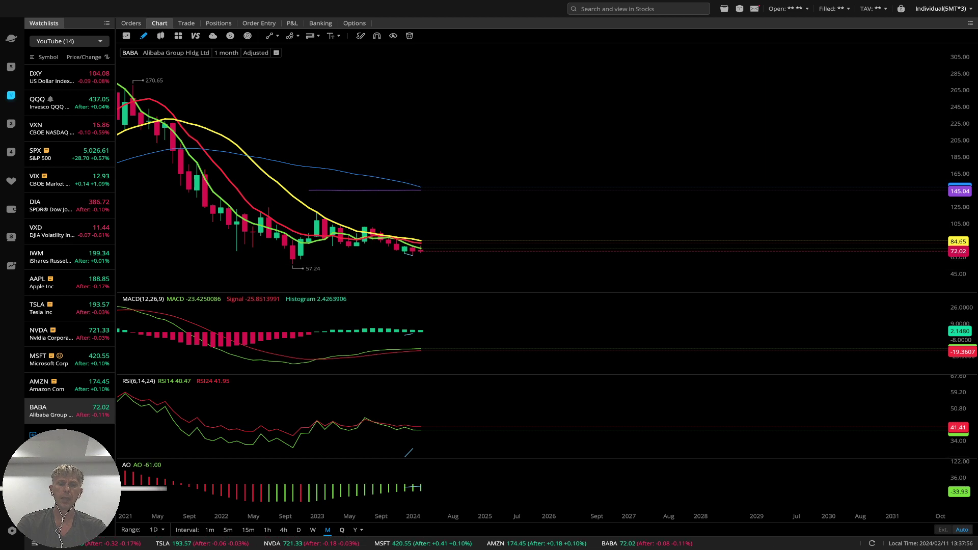
pyautogui.click(342, 530)
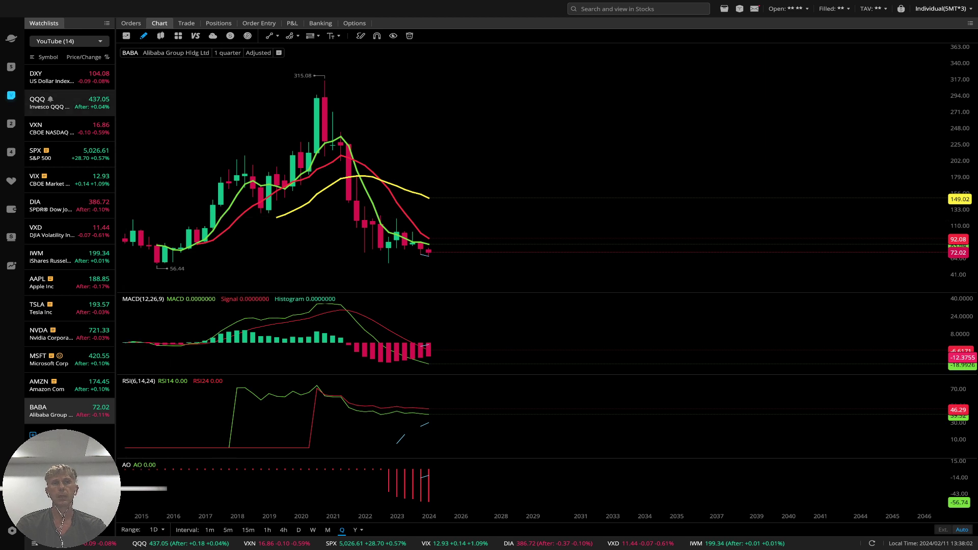
# On the monthly QQQ chart, raise the MACD trendline onto the MACD line's late-2021 peak and lower the AO trendline onto its late-2021 peak.
pyautogui.click(70, 103)
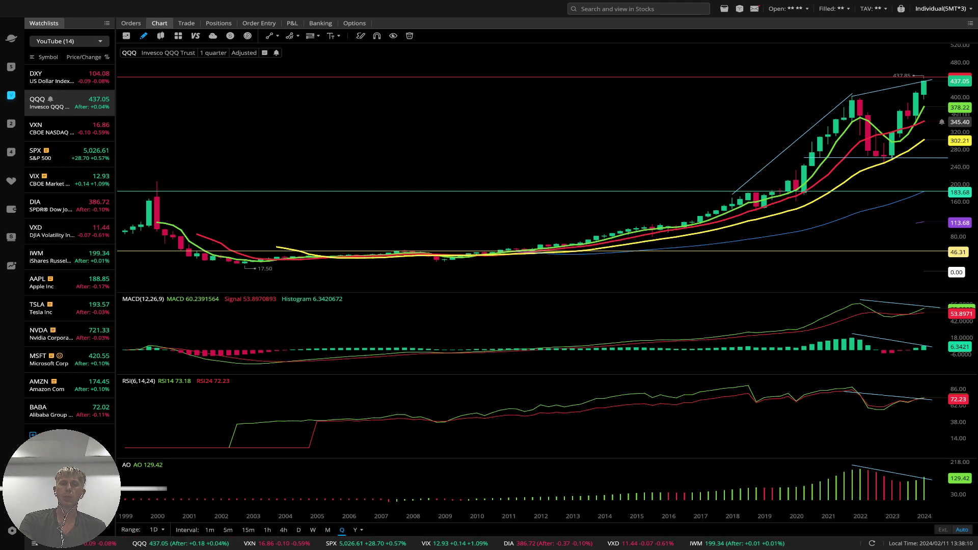
pyautogui.click(328, 530)
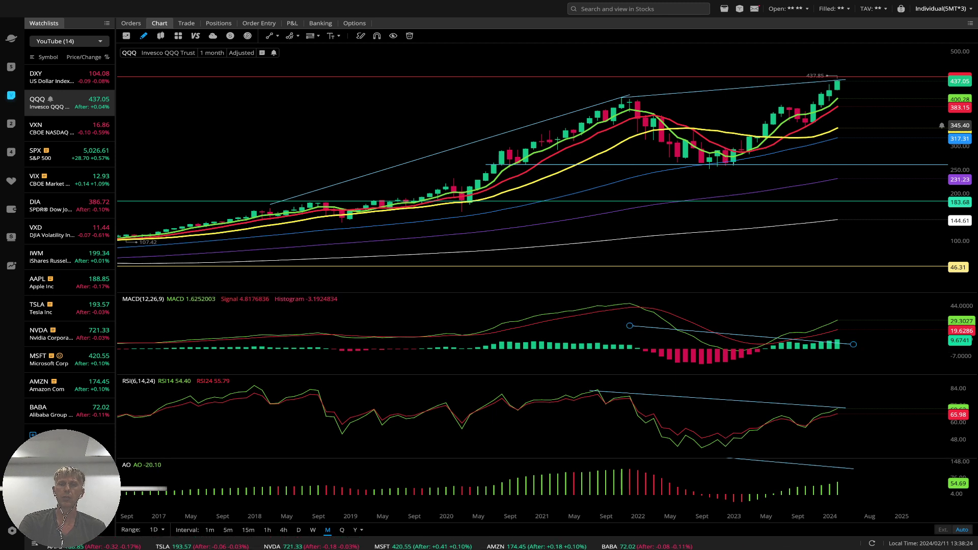
pyautogui.moveTo(752, 335); pyautogui.dragTo(754, 314)
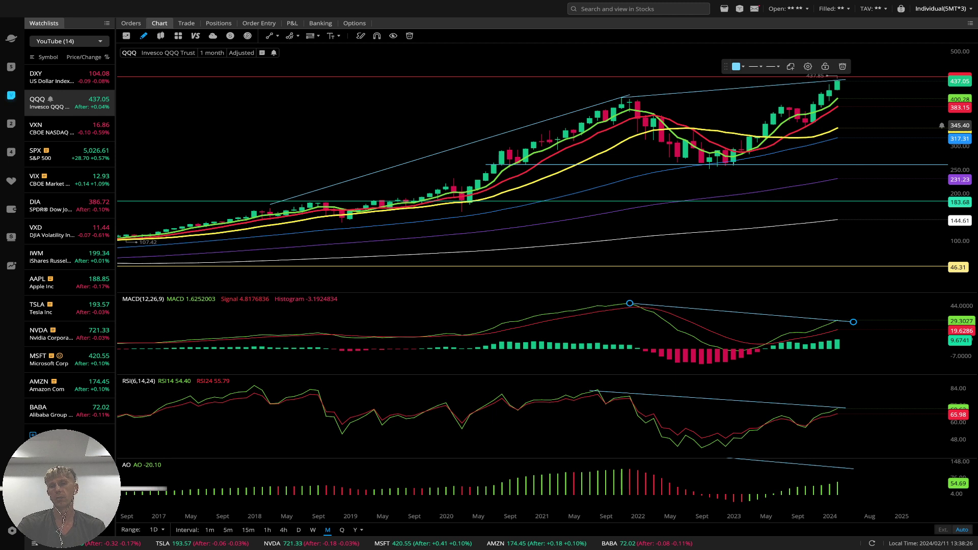
pyautogui.moveTo(790, 463); pyautogui.dragTo(790, 481)
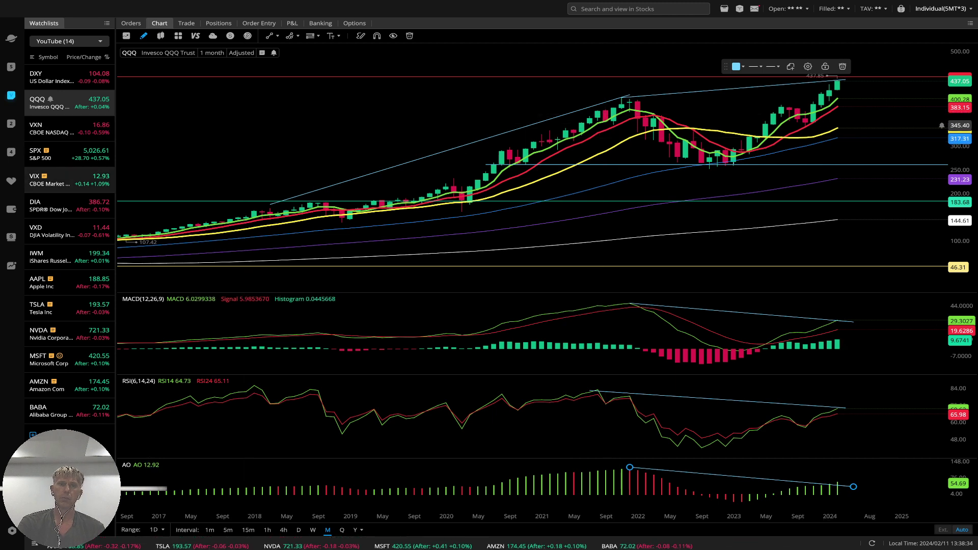
# Compare the weekly SPX chart with the weekly QQQ chart and their indicator trendlines.
pyautogui.click(66, 154)
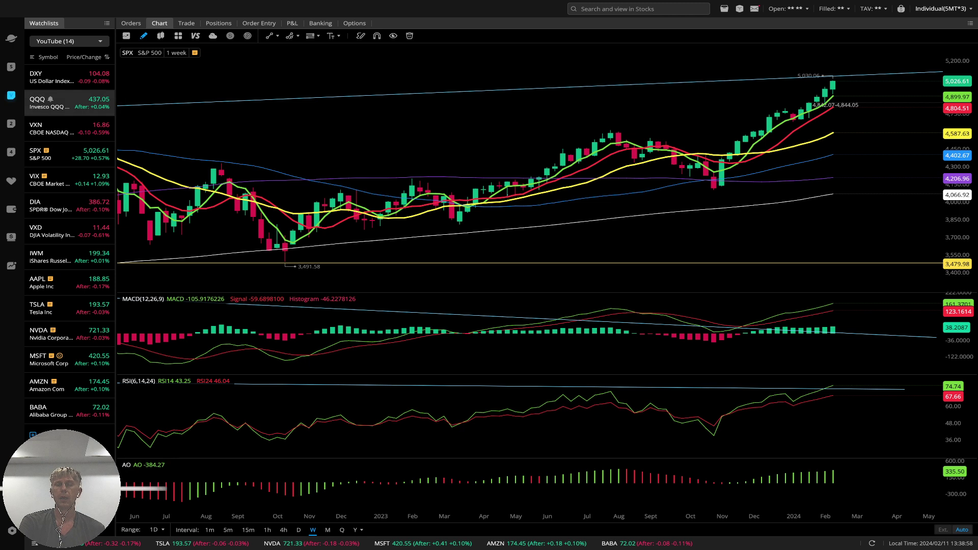
pyautogui.click(56, 102)
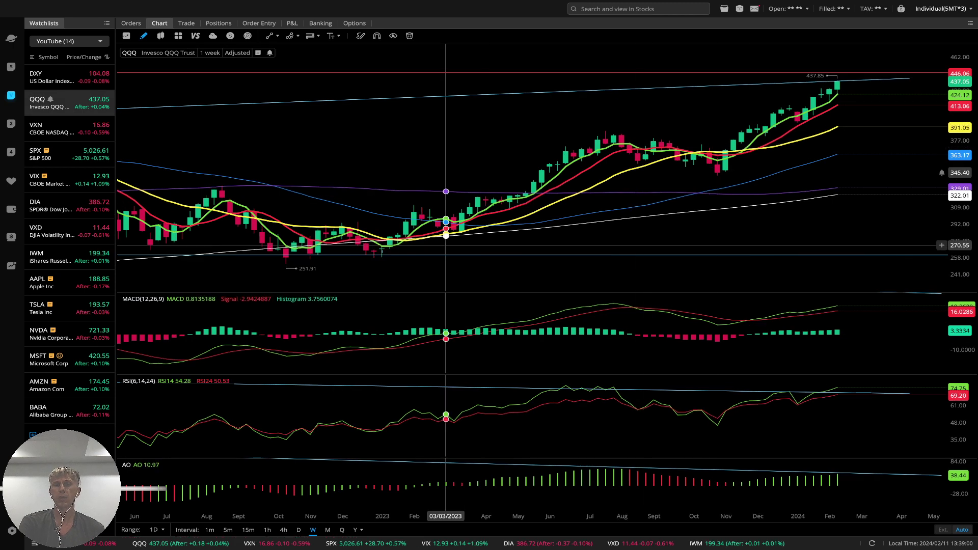